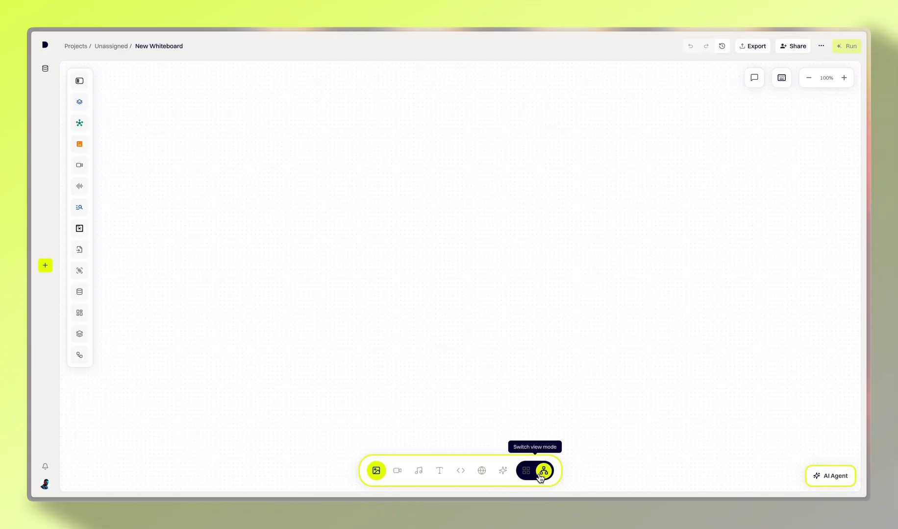
- Switch the whiteboard to the image generator view and upload Bosko_Packshot.jpg as the reference image
{"action": "left_click", "coordinate": [540, 476]}
{"action": "left_click", "coordinate": [540, 476]}
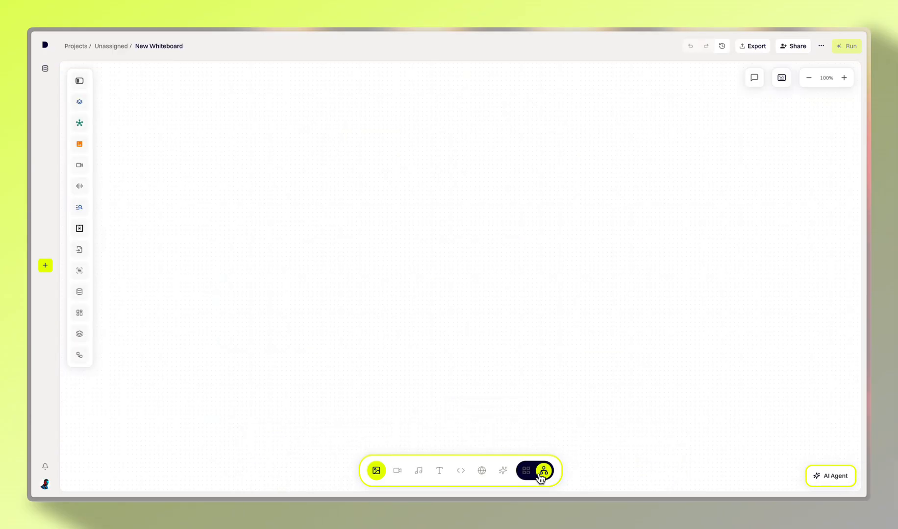
{"action": "left_click", "coordinate": [538, 475]}
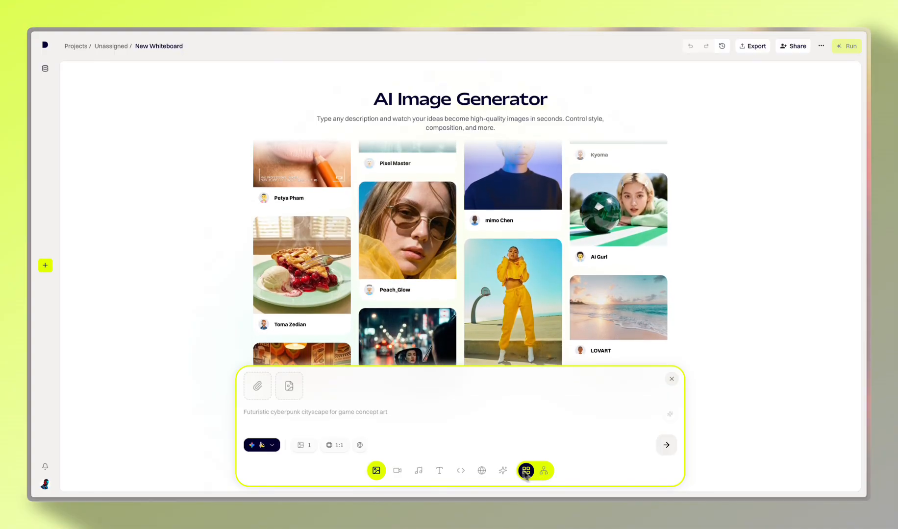
{"action": "left_click", "coordinate": [295, 391]}
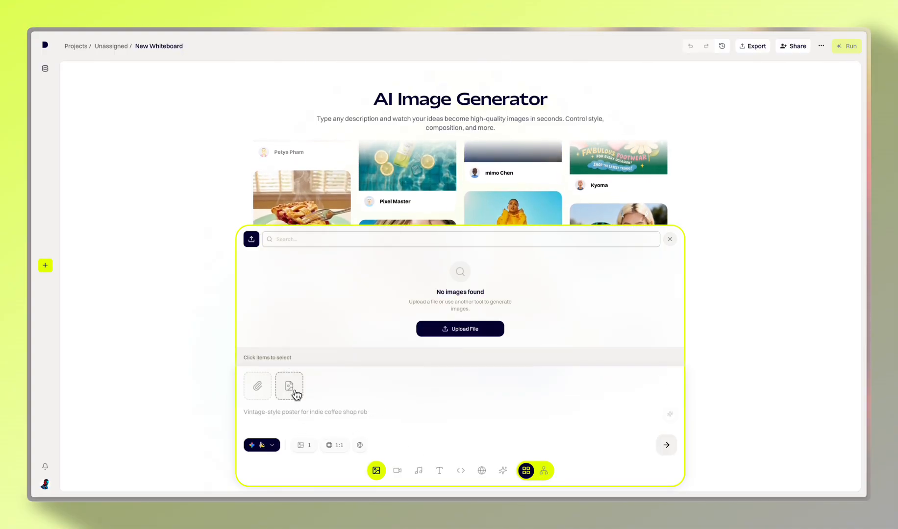
{"action": "left_click", "coordinate": [481, 335]}
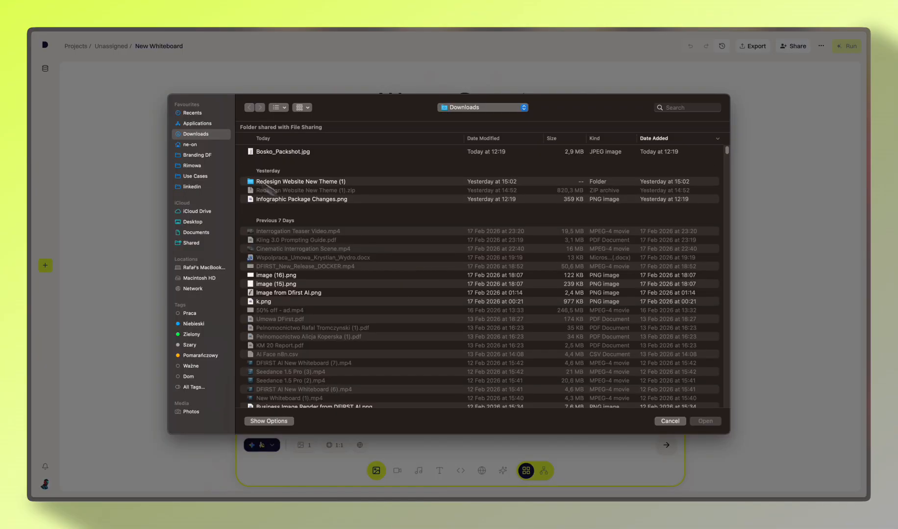
{"action": "double_click", "coordinate": [304, 154]}
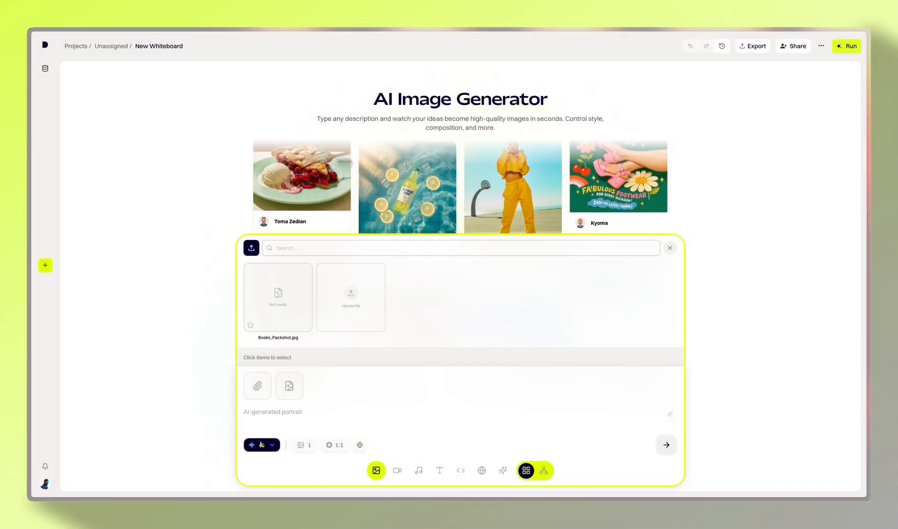
{"action": "left_click", "coordinate": [293, 415]}
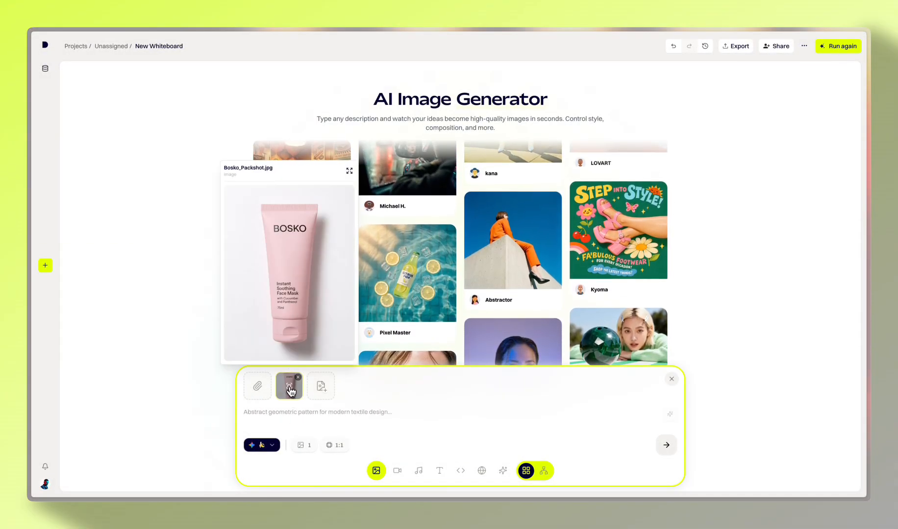
- Mark Nano Banana Pro as a favourite and select it as the generation model
{"action": "left_click", "coordinate": [304, 445]}
{"action": "left_click", "coordinate": [275, 443]}
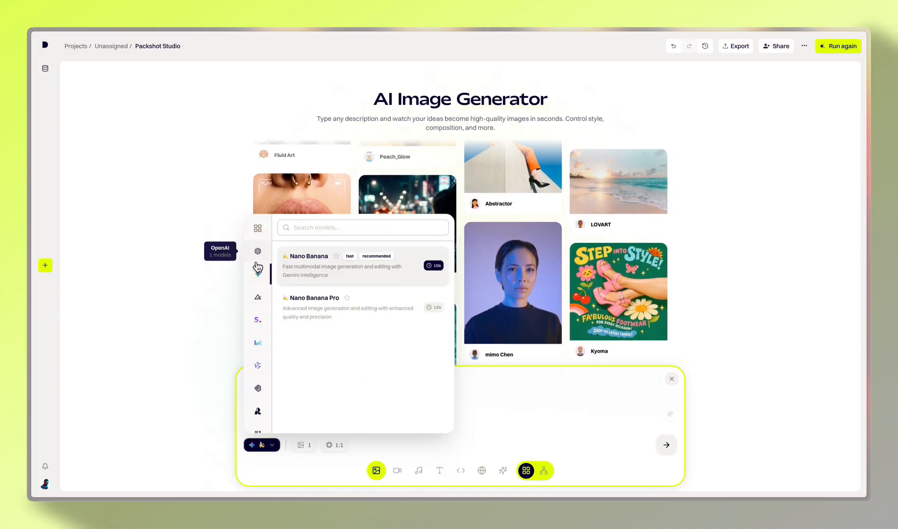
{"action": "left_click", "coordinate": [347, 297]}
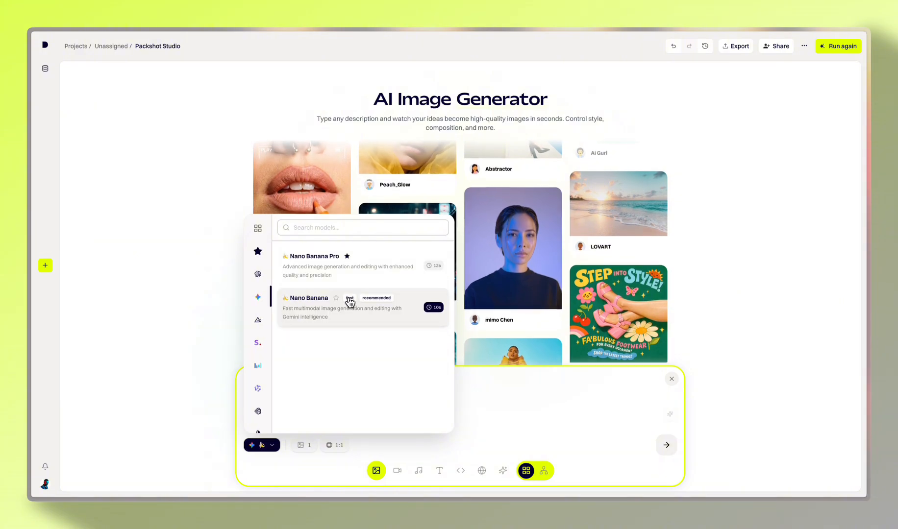
{"action": "left_click", "coordinate": [337, 267]}
- Generate three 3:4 images from a prompt describing the BOSKO face mask tube squeezed between two large glossy pink balloons
{"action": "left_click", "coordinate": [317, 443]}
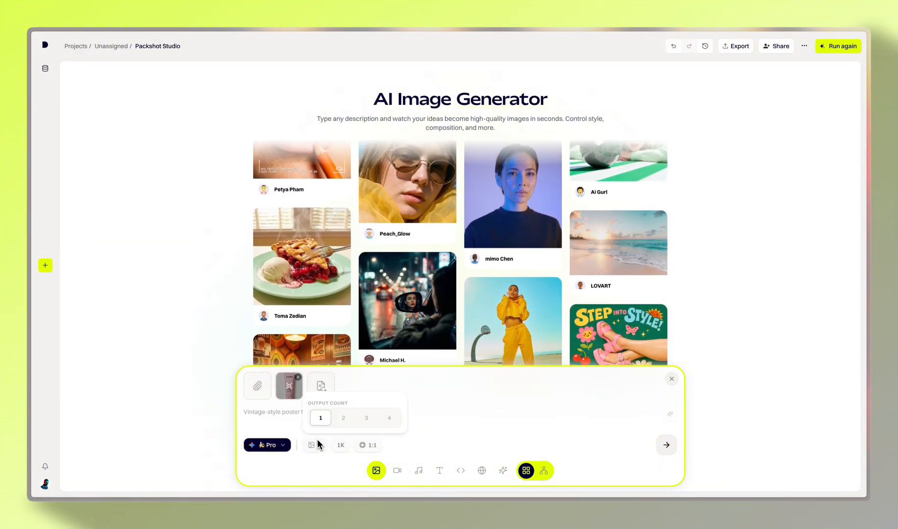
{"action": "left_click", "coordinate": [366, 418]}
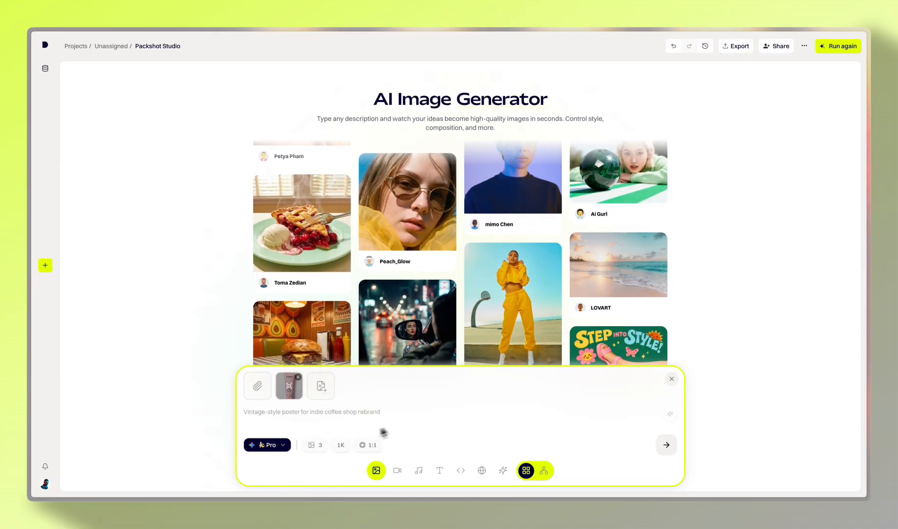
{"action": "left_click", "coordinate": [341, 444]}
{"action": "left_click", "coordinate": [367, 445]}
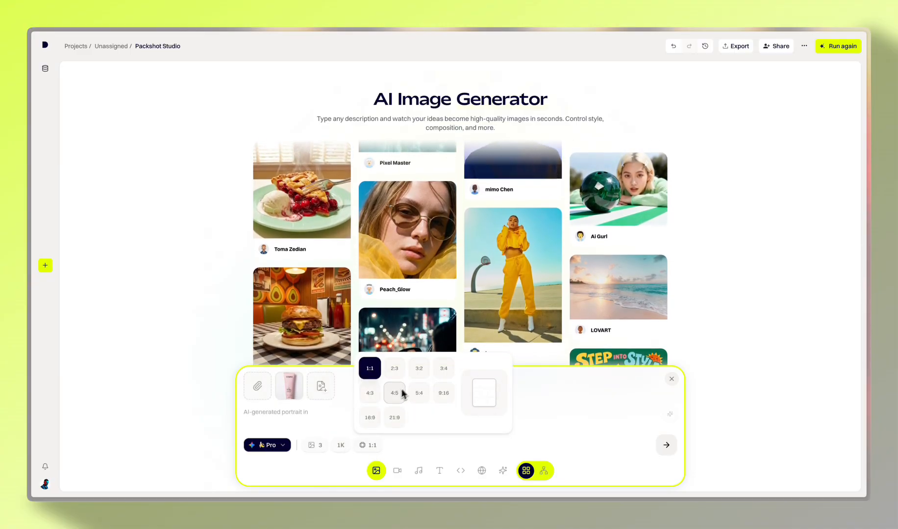
{"action": "left_click", "coordinate": [442, 368]}
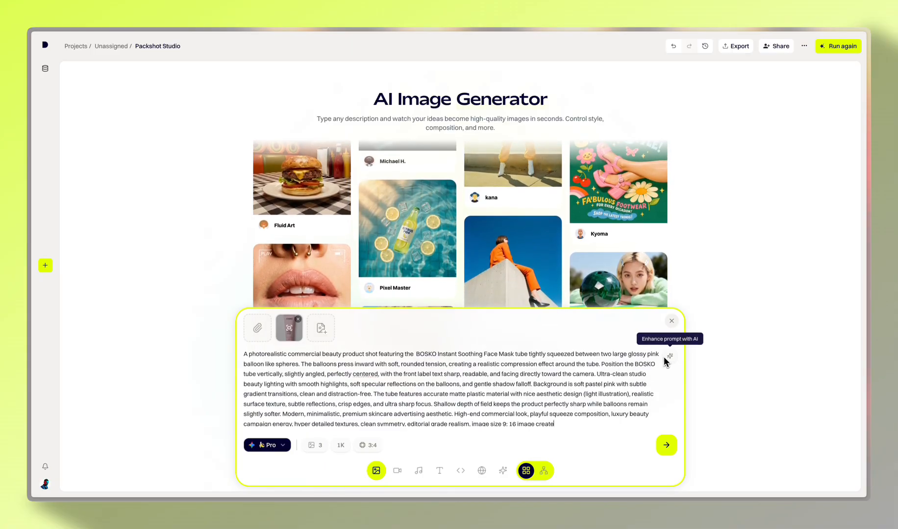
{"action": "left_click", "coordinate": [671, 446]}
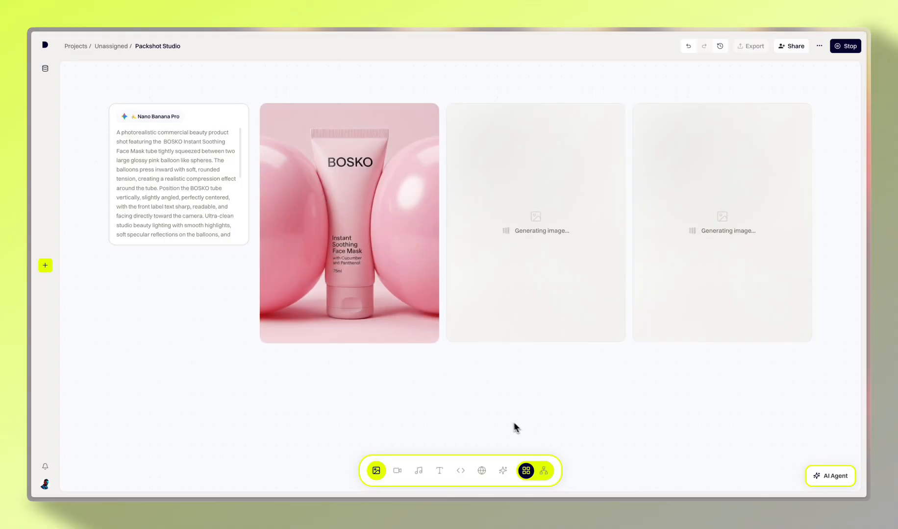
- Start another image generation and upload Bosko_Packshot.jpg as its reference image
{"action": "left_click", "coordinate": [376, 470]}
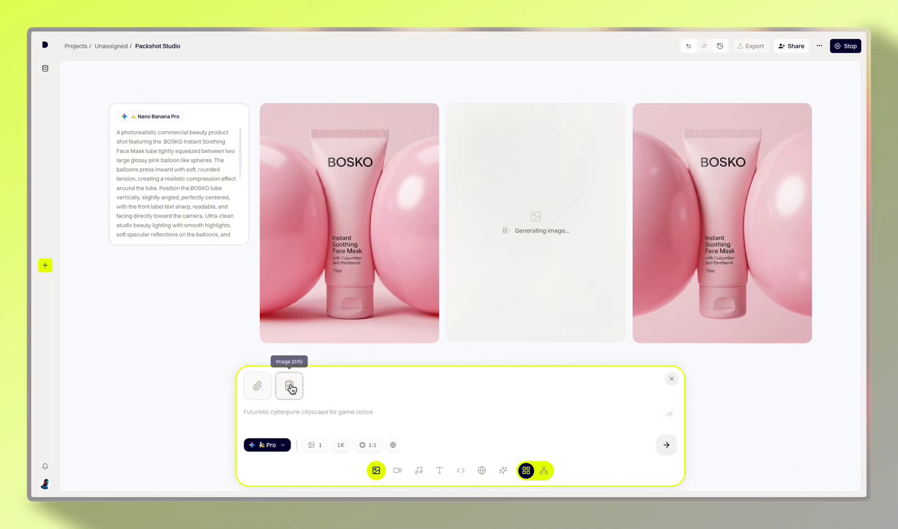
{"action": "left_click", "coordinate": [290, 386]}
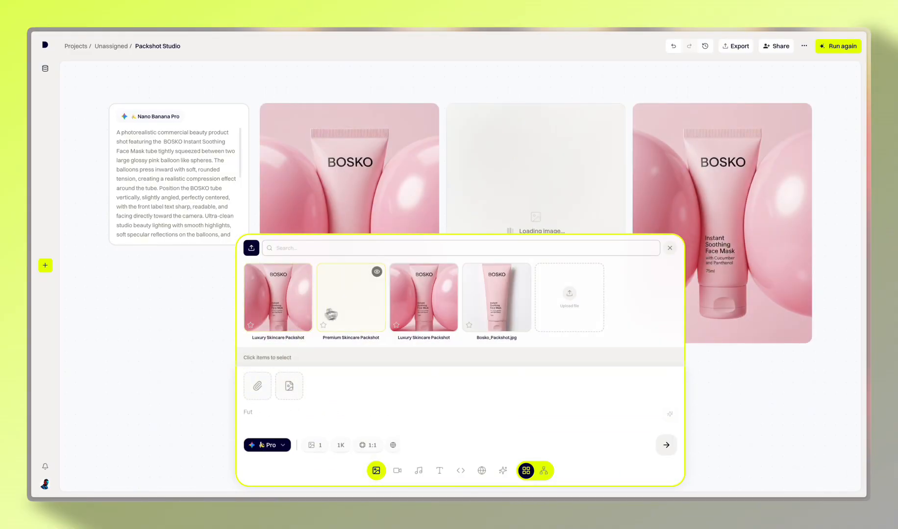
{"action": "left_click", "coordinate": [576, 301]}
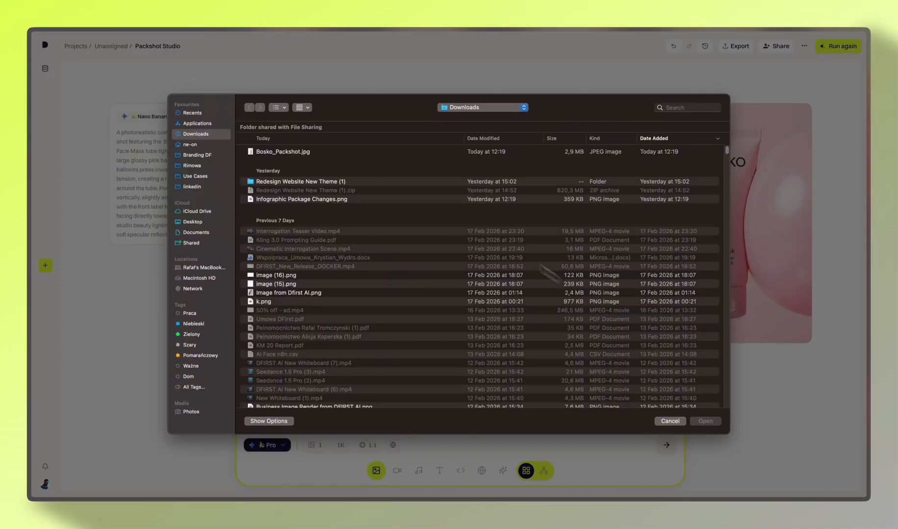
{"action": "double_click", "coordinate": [311, 151]}
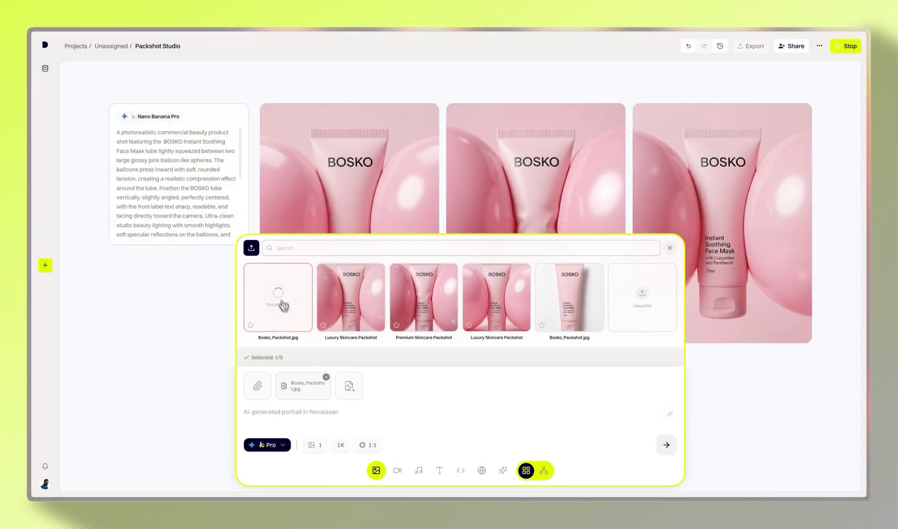
{"action": "left_click", "coordinate": [278, 300]}
- Paste the structured prompt for a high-fashion BOSKO lip gloss editorial advertisement and generate the image
{"action": "left_click", "coordinate": [323, 411]}
{"action": "key", "text": "ctrl+v"}
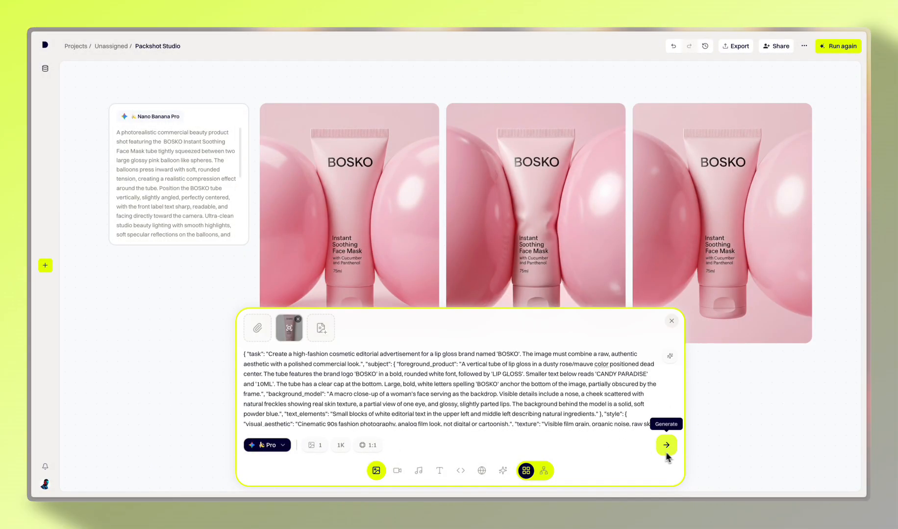
{"action": "left_click", "coordinate": [666, 445]}
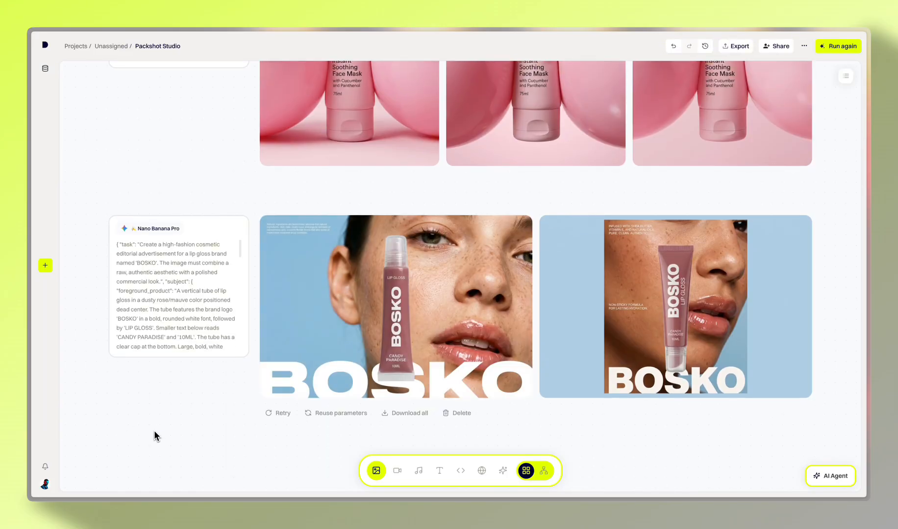
- Look through the generated images and the video, audio, text, code and web modes, and return to image mode
{"action": "scroll", "coordinate": [154, 431], "scroll_direction": "down", "scroll_amount": 2}
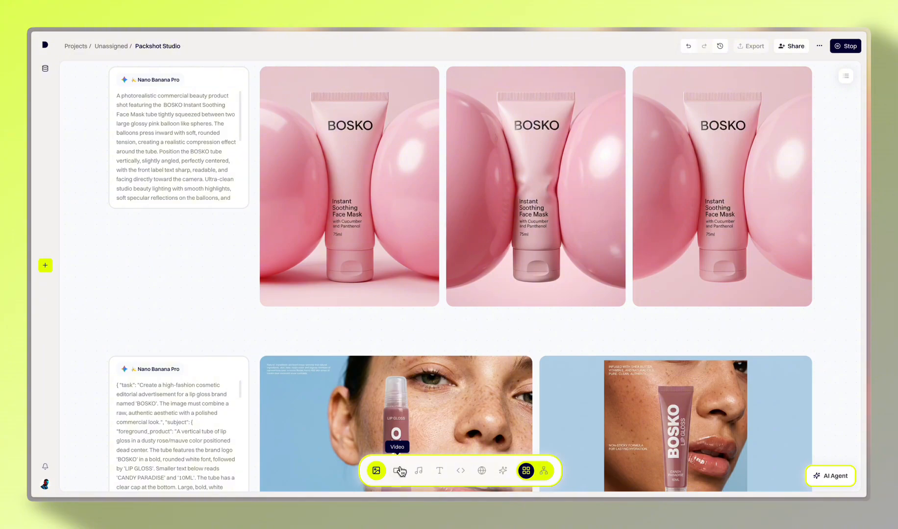
{"action": "left_click", "coordinate": [398, 470]}
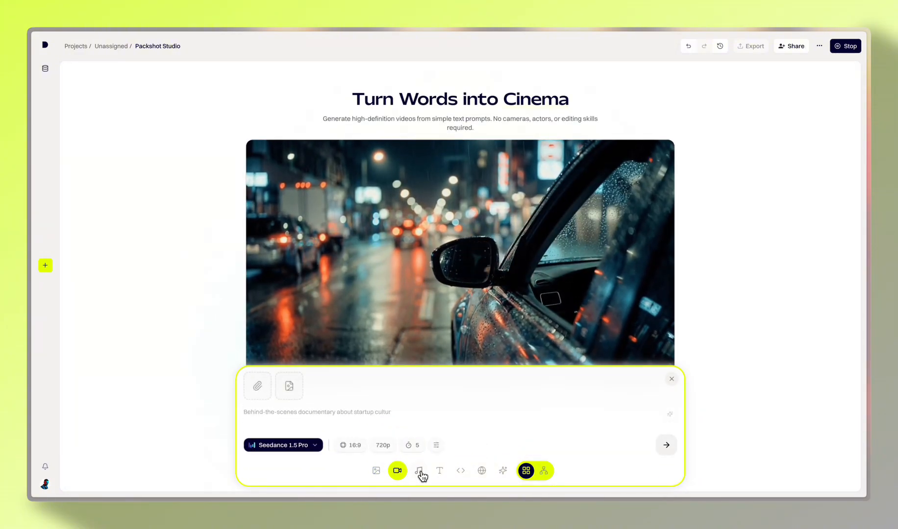
{"action": "left_click", "coordinate": [422, 475]}
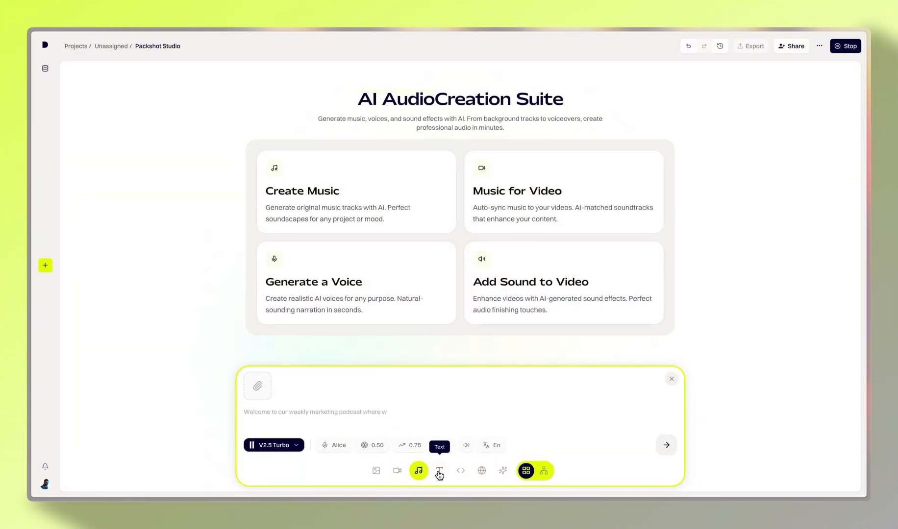
{"action": "left_click", "coordinate": [439, 471]}
{"action": "left_click", "coordinate": [463, 473]}
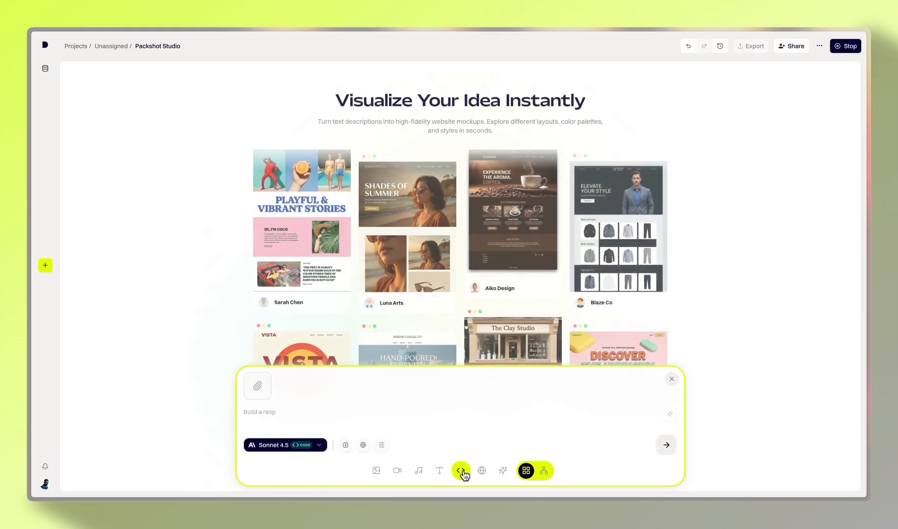
{"action": "left_click", "coordinate": [482, 472]}
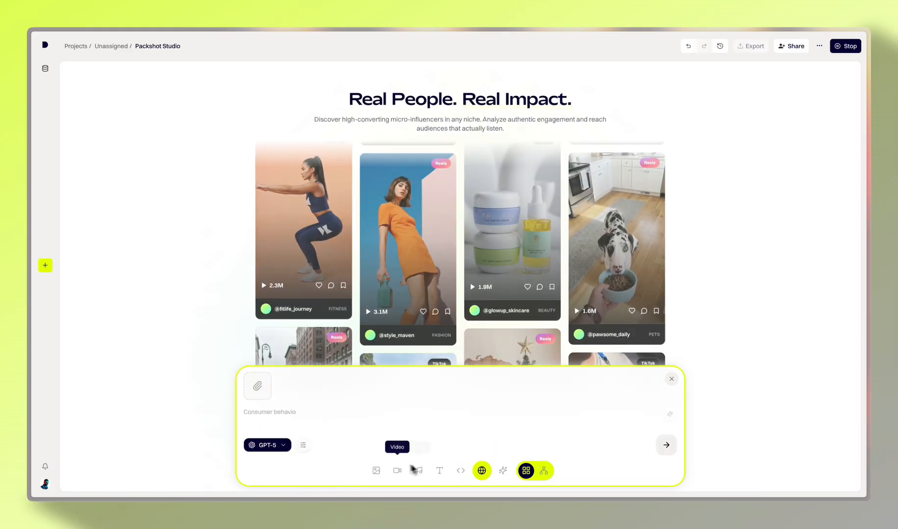
{"action": "left_click", "coordinate": [376, 470]}
- View the first and third balloon packshots at full size and close each preview
{"action": "mouse_move", "coordinate": [382, 256]}
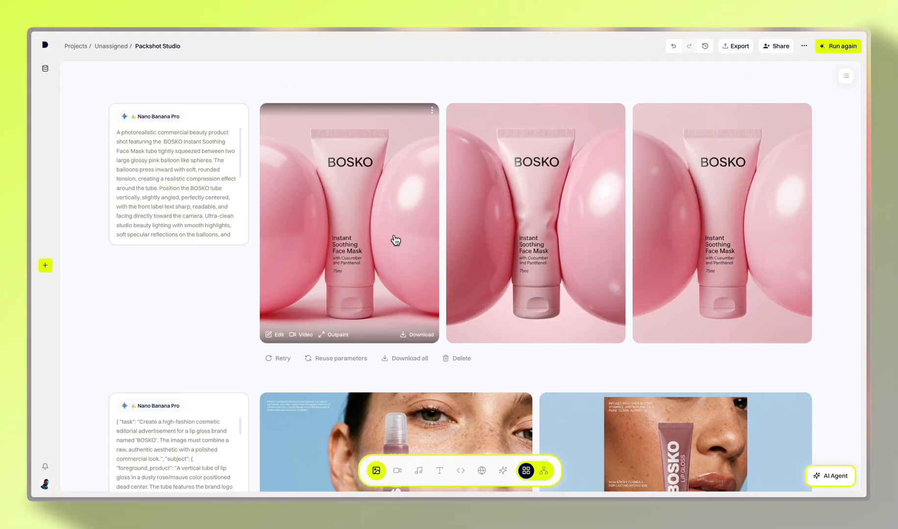
{"action": "left_click", "coordinate": [396, 240]}
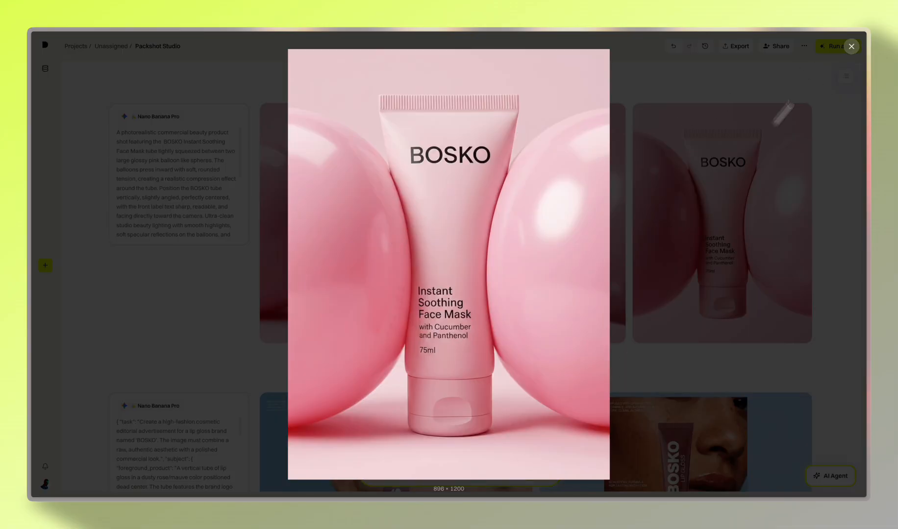
{"action": "left_click", "coordinate": [852, 46]}
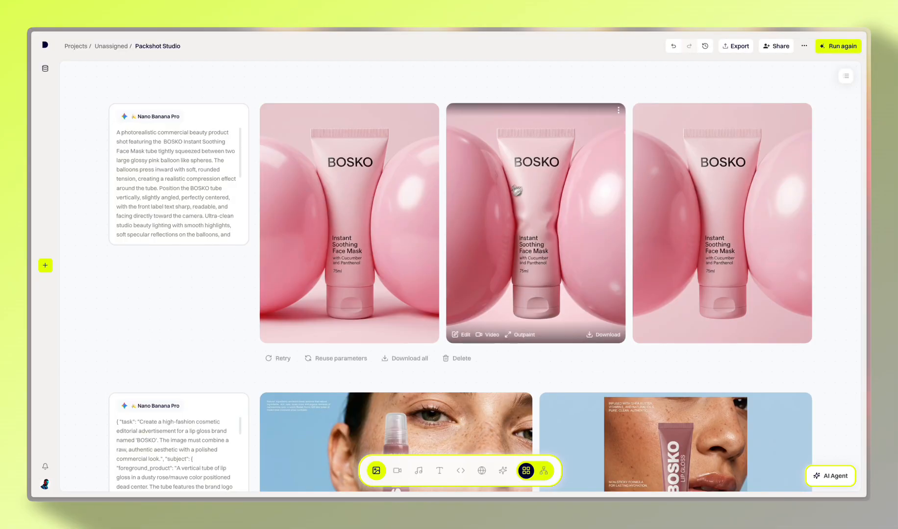
{"action": "left_click", "coordinate": [782, 244]}
{"action": "left_click", "coordinate": [849, 52]}
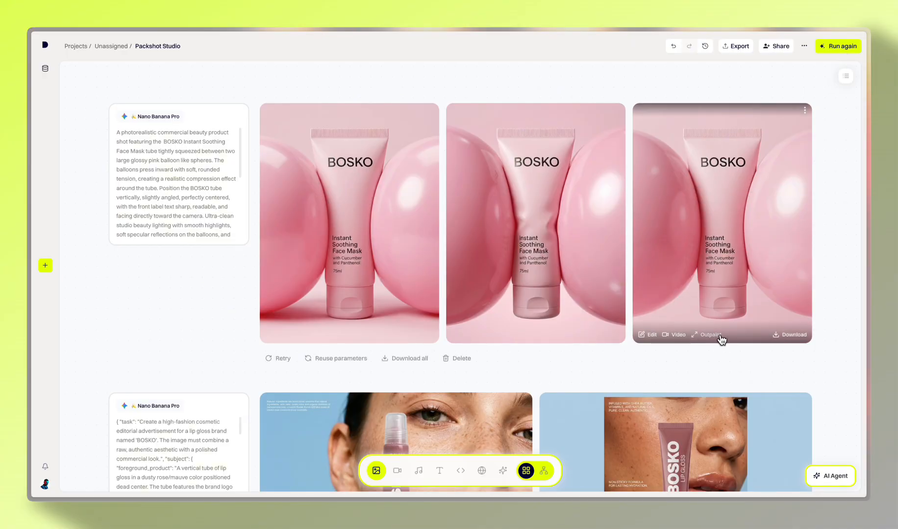
- Outpaint the third balloon packshot, expanding its canvas by 305 px on the right edge and 274 px on the left edge
{"action": "left_click", "coordinate": [805, 112]}
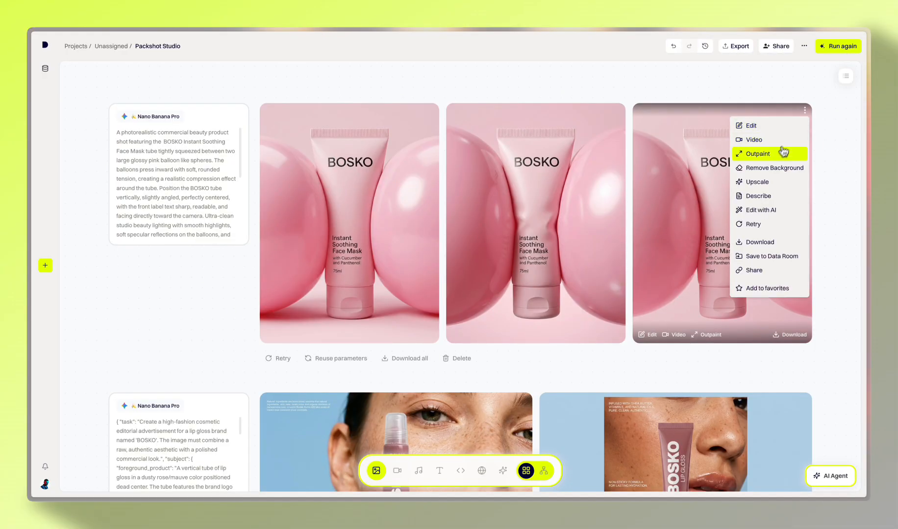
{"action": "left_click", "coordinate": [784, 150]}
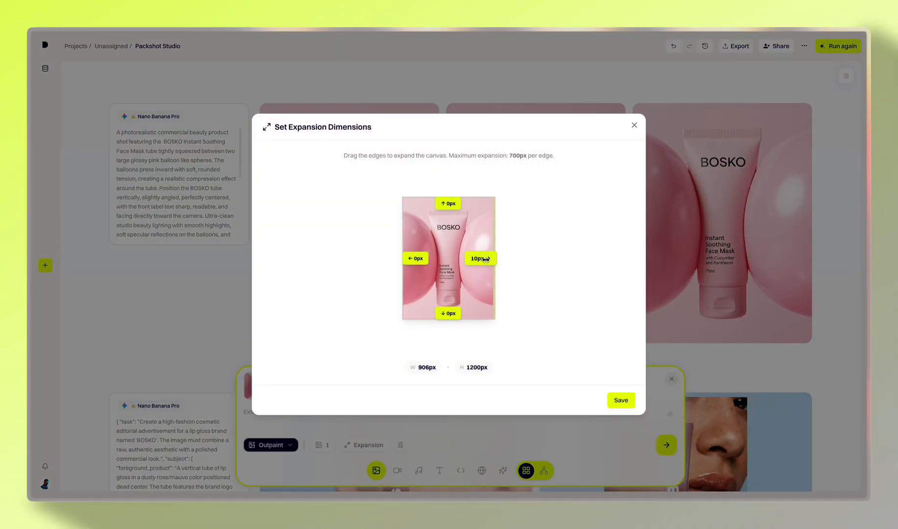
{"action": "mouse_move", "coordinate": [485, 260]}
{"action": "left_mouse_down"}
{"action": "mouse_move", "coordinate": [619, 263]}
{"action": "mouse_move", "coordinate": [561, 264]}
{"action": "left_mouse_up"}
{"action": "left_click_drag", "start_coordinate": [401, 259], "coordinate": [289, 283]}
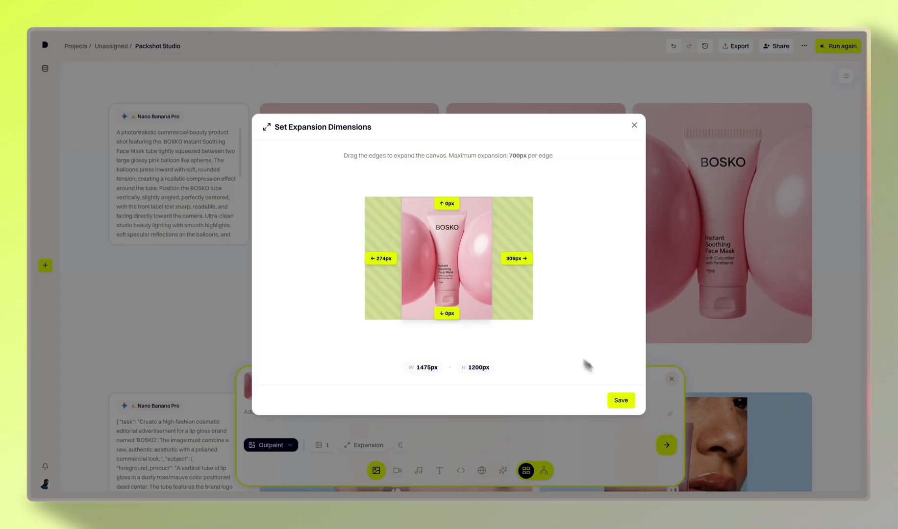
{"action": "left_click", "coordinate": [621, 401]}
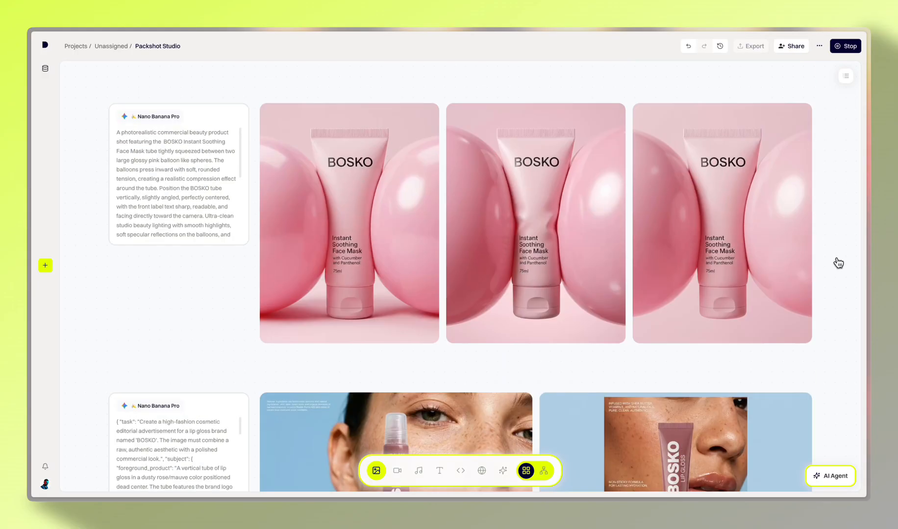
- Open the third balloon packshot in the photo editor and set its brightness to 5 and saturation to -3
{"action": "left_click", "coordinate": [806, 111]}
{"action": "left_click", "coordinate": [779, 207]}
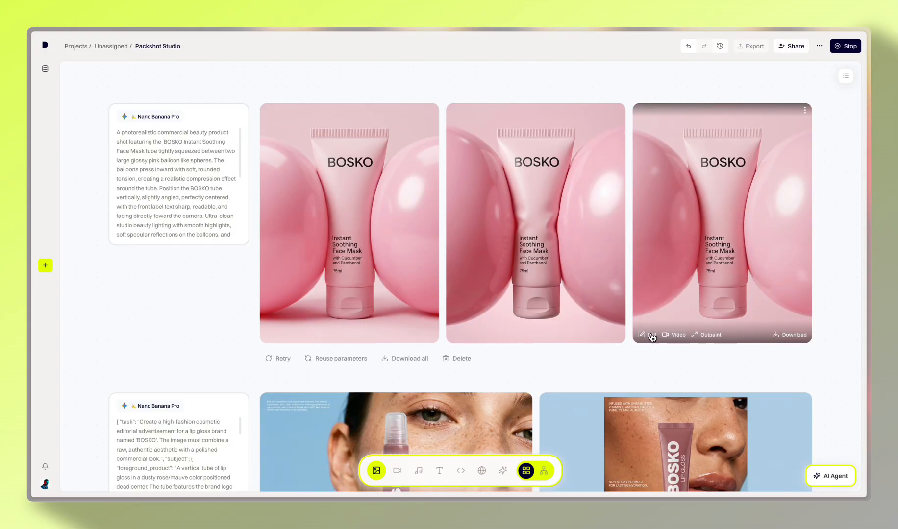
{"action": "left_click", "coordinate": [651, 335]}
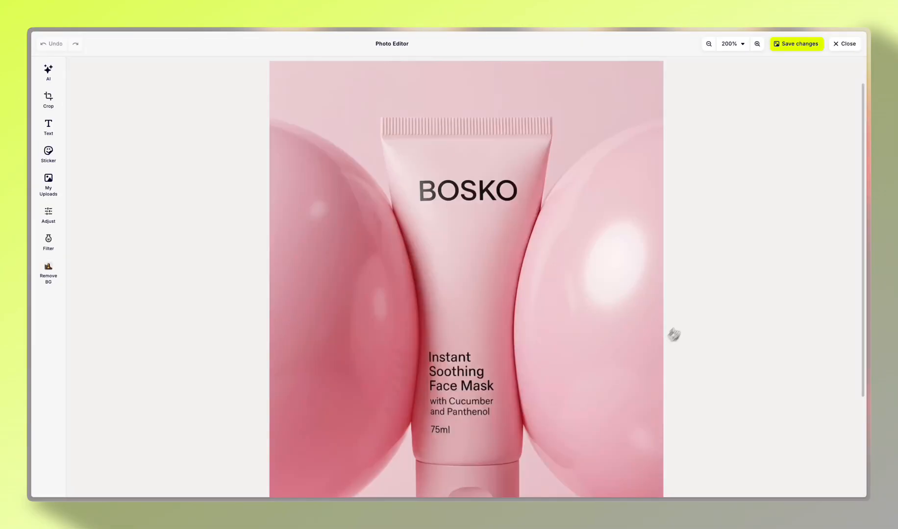
{"action": "left_click", "coordinate": [708, 44]}
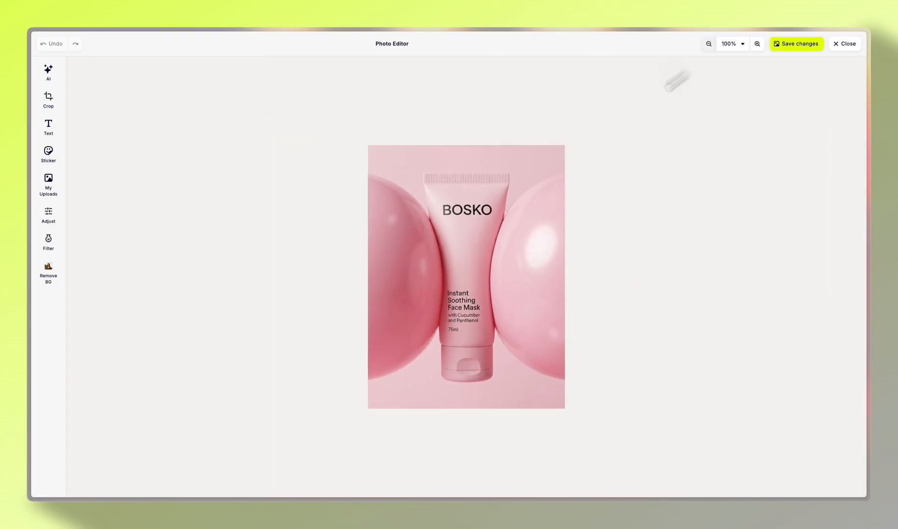
{"action": "left_click", "coordinate": [46, 220]}
{"action": "left_click_drag", "start_coordinate": [155, 104], "coordinate": [158, 110]}
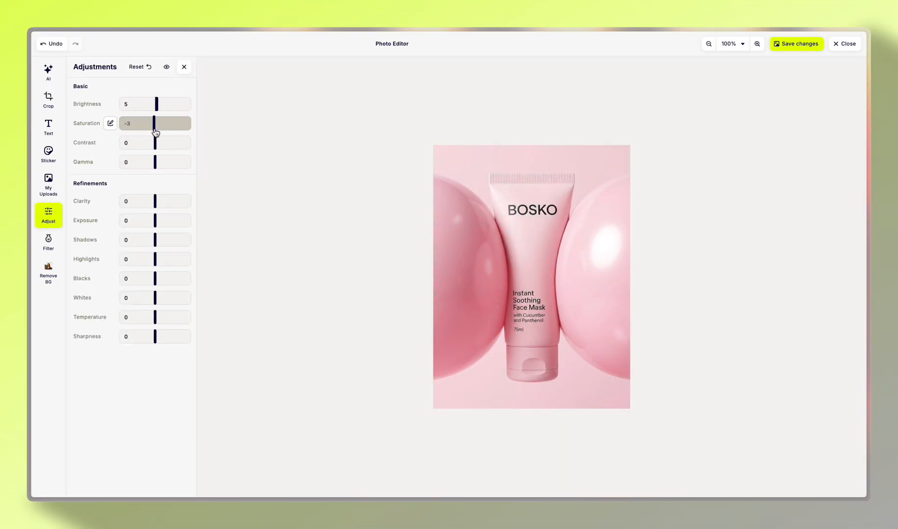
- Try the Frog filter on the packshot and reset the filter
{"action": "left_click", "coordinate": [54, 246]}
{"action": "left_click", "coordinate": [141, 258]}
{"action": "left_click", "coordinate": [142, 67]}
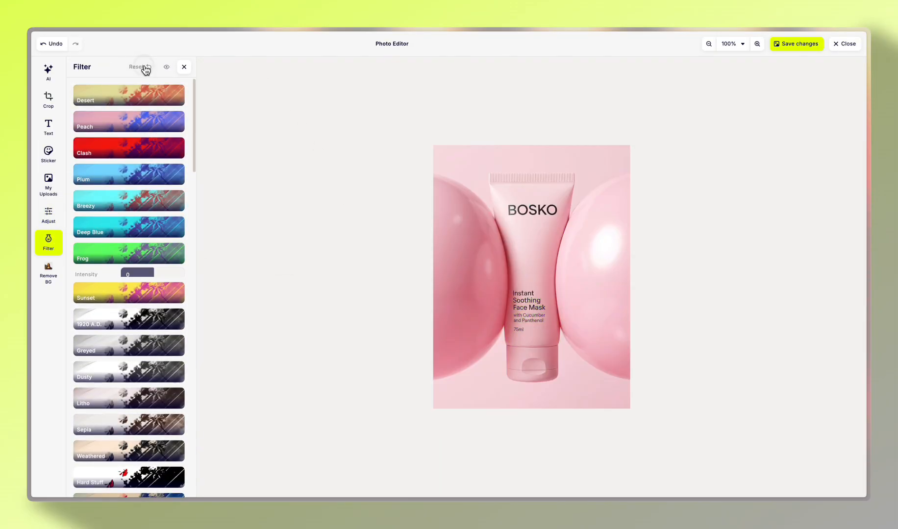
- Add a Title text at the packshot's lower left and the uploaded DFIRST logo at its lower right
{"action": "left_click", "coordinate": [48, 126]}
{"action": "left_click_drag", "start_coordinate": [85, 128], "coordinate": [487, 391]}
{"action": "left_click", "coordinate": [365, 230]}
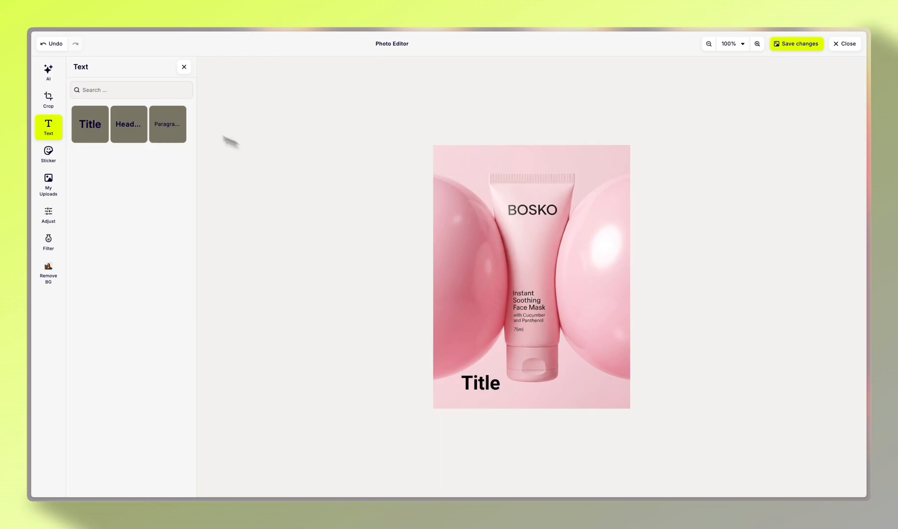
{"action": "left_click", "coordinate": [47, 186]}
{"action": "left_click_drag", "start_coordinate": [100, 111], "coordinate": [600, 385]}
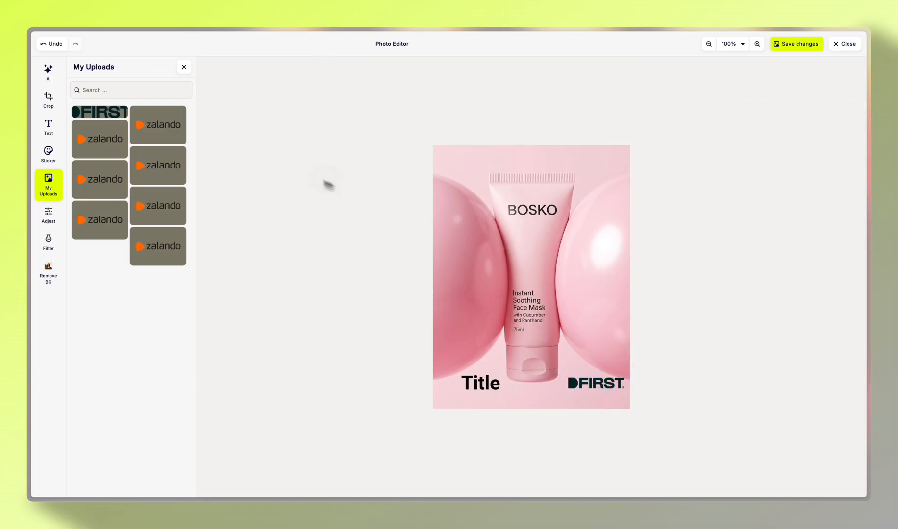
- Preview the packshot in the Instagram, Facebook and X resize presets, including square, landscape, portrait and video formats
{"action": "left_click", "coordinate": [48, 98]}
{"action": "left_click", "coordinate": [157, 152]}
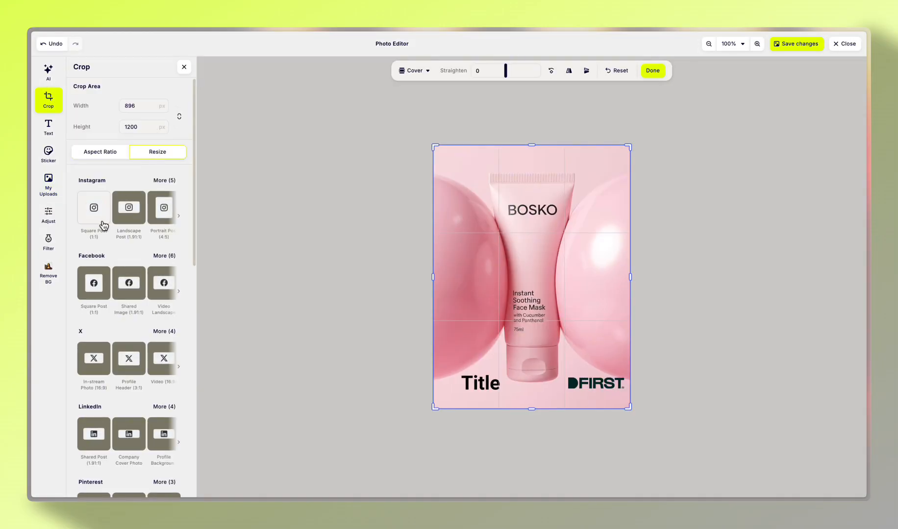
{"action": "left_click", "coordinate": [103, 221]}
{"action": "left_click", "coordinate": [134, 220]}
{"action": "left_click", "coordinate": [164, 219]}
{"action": "left_click", "coordinate": [162, 278]}
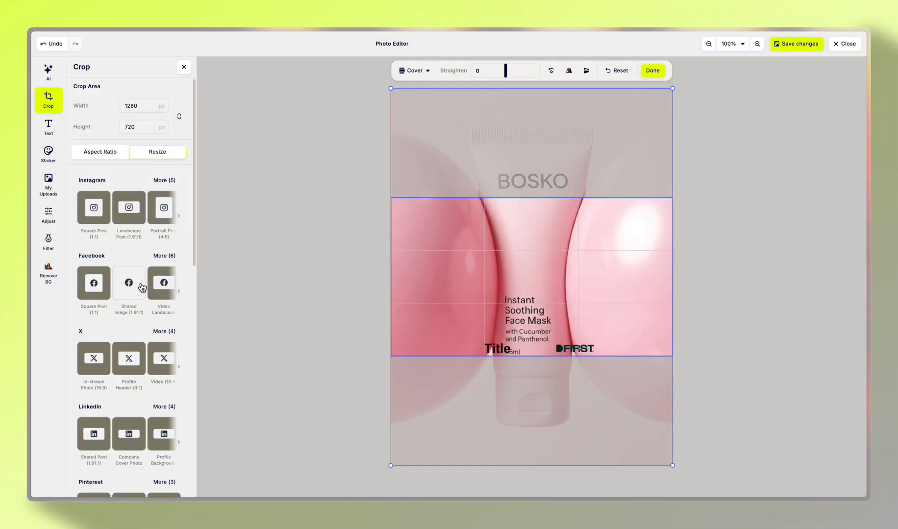
{"action": "left_click", "coordinate": [93, 283]}
{"action": "left_click", "coordinate": [93, 358]}
{"action": "left_click", "coordinate": [129, 358]}
{"action": "left_click", "coordinate": [161, 367]}
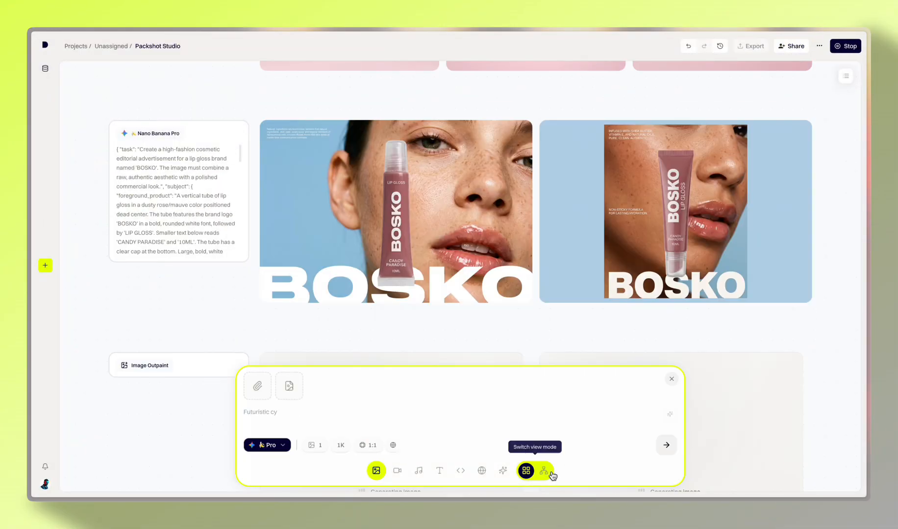
- Switch the project to the node workflow view and move the first balloon packshot out of its generation group onto empty canvas
{"action": "left_click", "coordinate": [551, 473]}
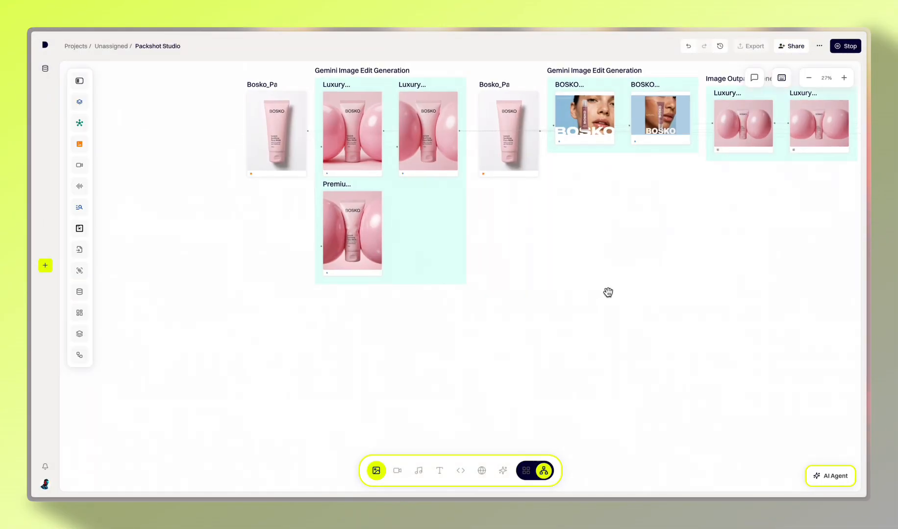
{"action": "left_click_drag", "start_coordinate": [336, 131], "coordinate": [482, 316]}
{"action": "left_click_drag", "start_coordinate": [575, 357], "coordinate": [505, 250]}
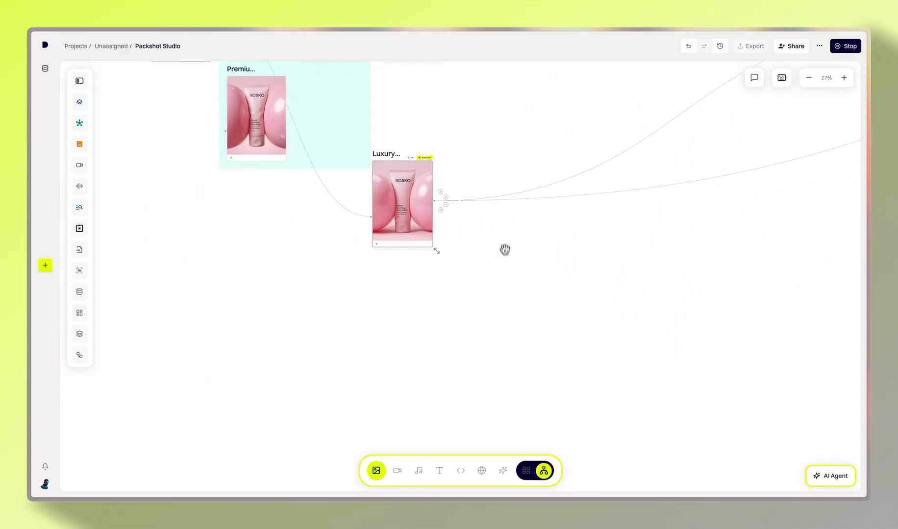
{"action": "scroll", "coordinate": [505, 250], "scroll_direction": "up", "scroll_amount": 7}
{"action": "left_click_drag", "start_coordinate": [549, 208], "coordinate": [511, 332]}
{"action": "scroll", "coordinate": [417, 295], "scroll_direction": "down", "scroll_amount": 3}
{"action": "left_click", "coordinate": [417, 156]}
{"action": "left_click_drag", "start_coordinate": [287, 260], "coordinate": [314, 338]}
{"action": "left_click", "coordinate": [514, 385]}
{"action": "left_click_drag", "start_coordinate": [542, 394], "coordinate": [525, 289]}
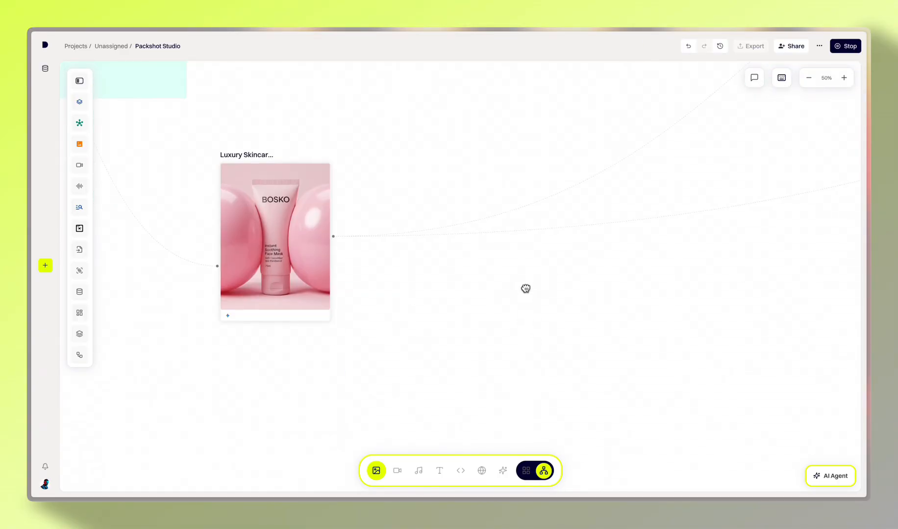
- Add four Gemini Image Edit nodes fed by the separated packshot and generate reformatted versions in different aspect ratios
{"action": "scroll", "coordinate": [528, 303], "scroll_direction": "down", "scroll_amount": 2}
{"action": "left_click", "coordinate": [80, 144]}
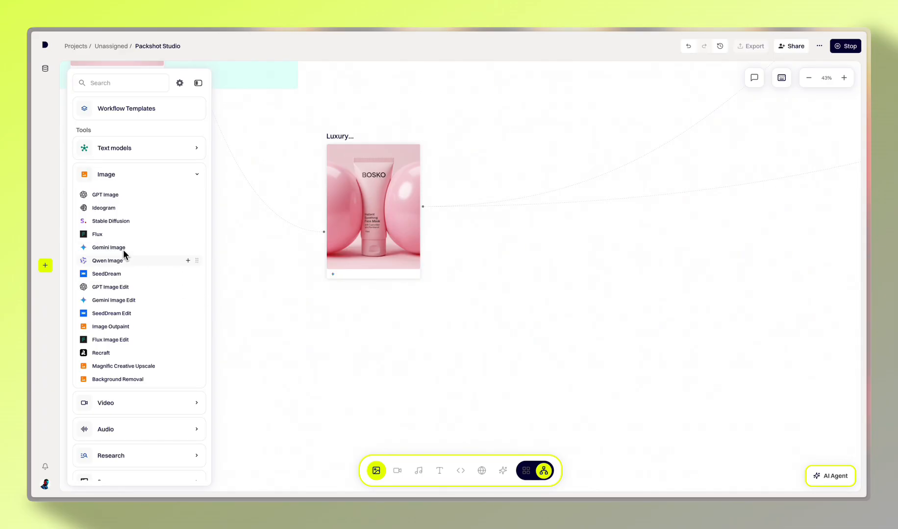
{"action": "left_click_drag", "start_coordinate": [109, 300], "coordinate": [532, 197]}
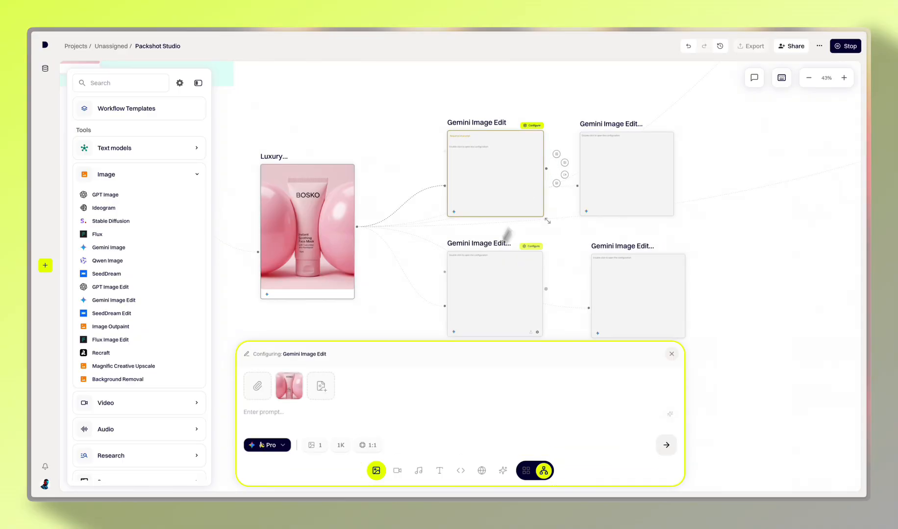
{"action": "left_click", "coordinate": [373, 445]}
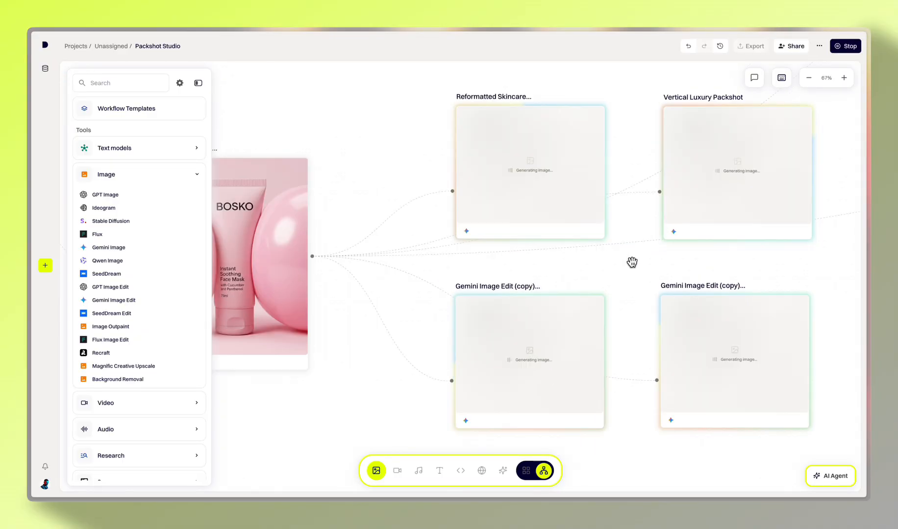
{"action": "left_click", "coordinate": [199, 84]}
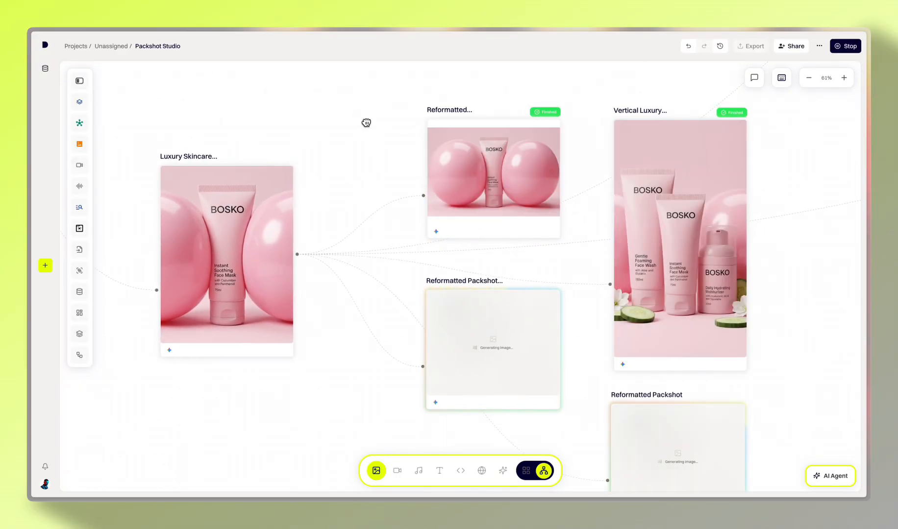
{"action": "scroll", "coordinate": [822, 390], "scroll_direction": "down", "scroll_amount": 1}
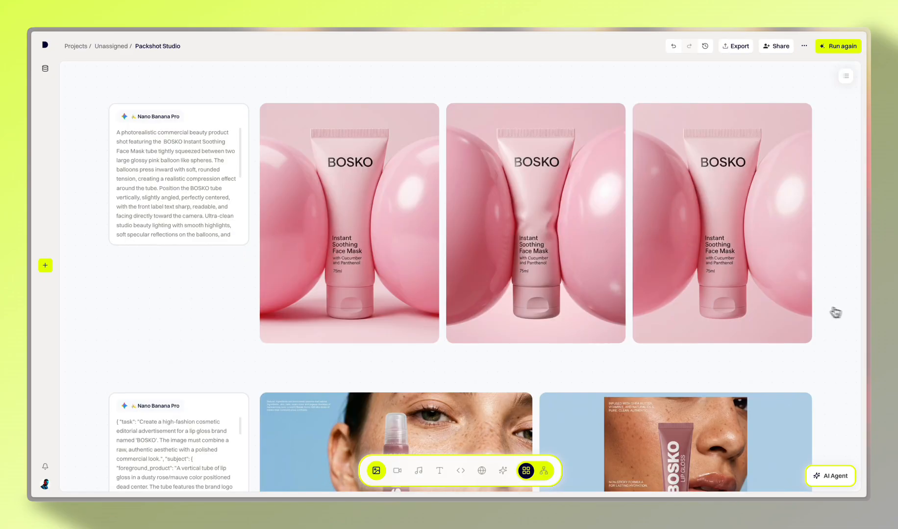
- Start a video from the third balloon packshot and choose the Kling 3.0 Pro Image-to-Video model
{"action": "mouse_move", "coordinate": [723, 329]}
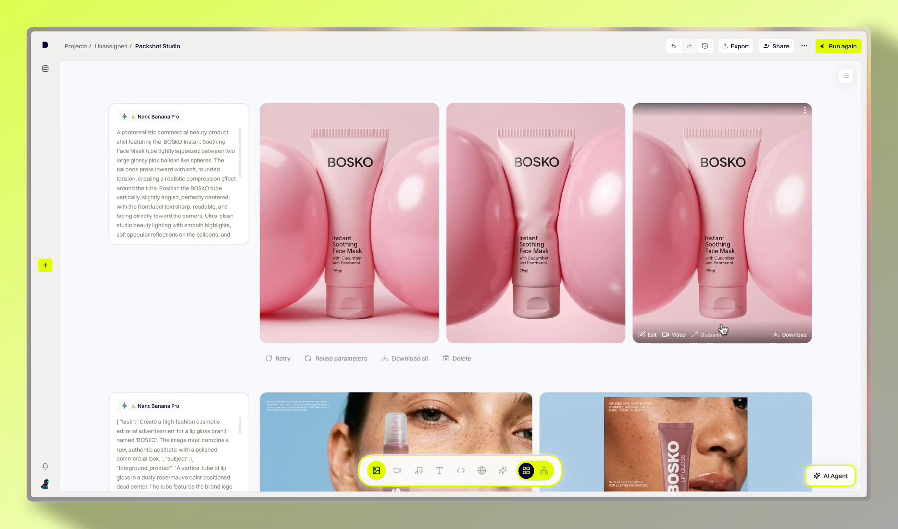
{"action": "left_click", "coordinate": [678, 335]}
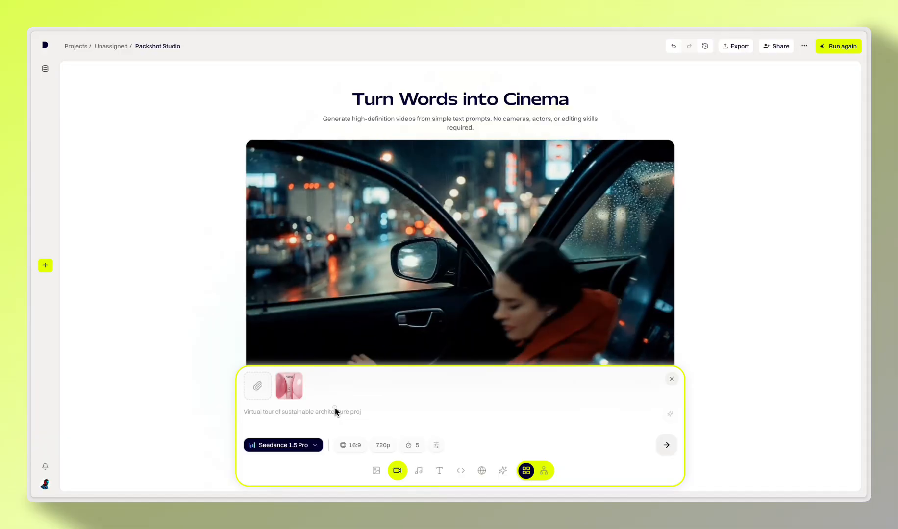
{"action": "left_click", "coordinate": [299, 446]}
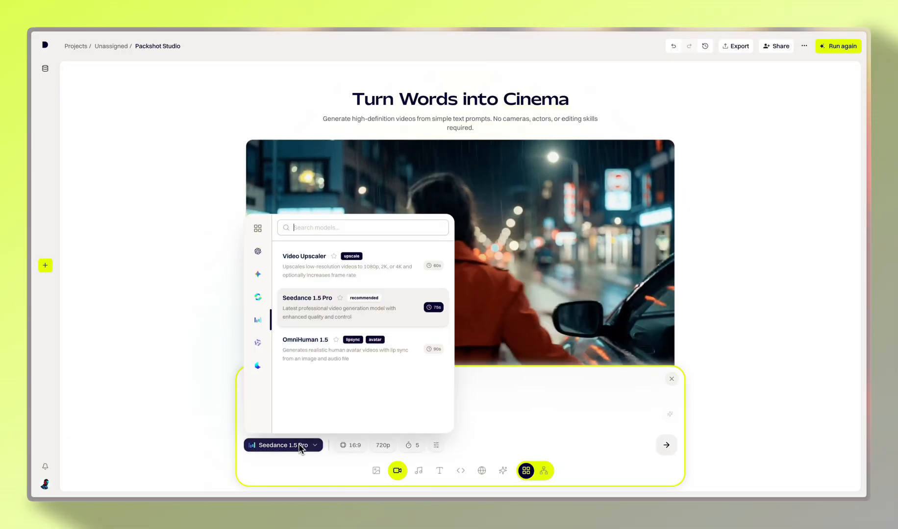
{"action": "left_click", "coordinate": [258, 298]}
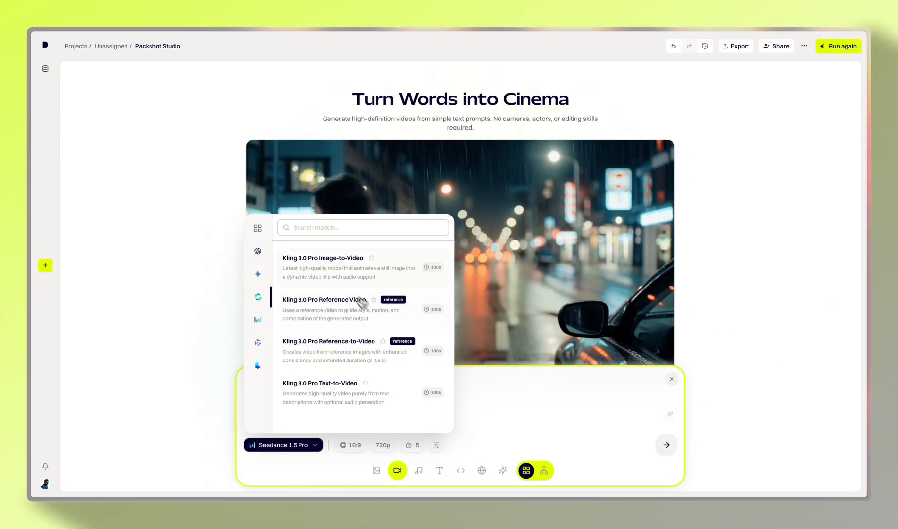
{"action": "left_click", "coordinate": [342, 270]}
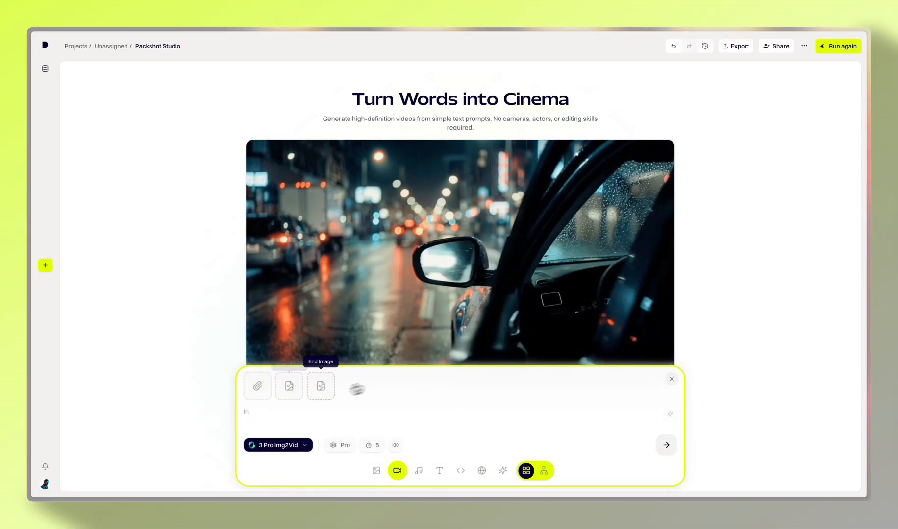
- Set a Luxury Skincare Packshot with balloons as the start image and paste the luxury BOSKO face mask commercial prompt
{"action": "left_click", "coordinate": [293, 391]}
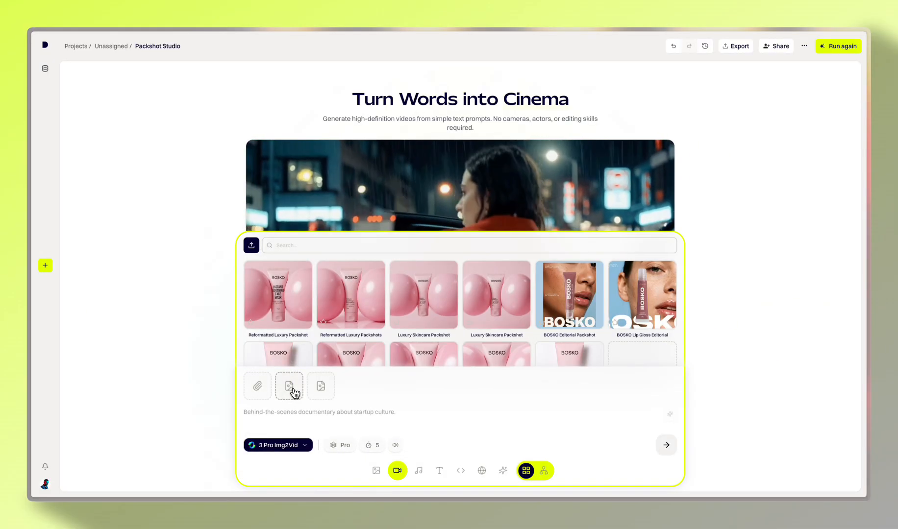
{"action": "scroll", "coordinate": [450, 317], "scroll_direction": "down", "scroll_amount": 1}
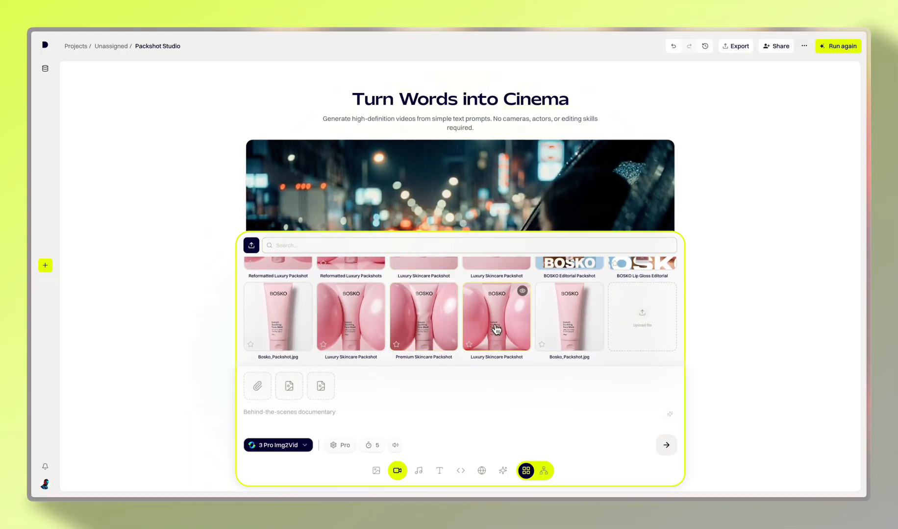
{"action": "left_click", "coordinate": [496, 329]}
{"action": "left_click", "coordinate": [361, 415]}
{"action": "type", "text": "Luxury beauty product commercial: A pink BOSKO Instant Soothing Face Mask tube (75ml, with cucumber and panthenol) elegantly suspended in a soft pink dreamscape. Camera begins with a slow orbital rotation around the product at 45-degree angle, gradually pulling back to reveal translucent pink spheres floating around it. The tube gently rotates on its axis while maintaining vertical position. Camera executes a smooth rising crane shot combined with a circular dolly movement, creating a spiral ascent. Soft pink gradient background with professional studio lighting, highlighting the product's sleek design and typography. The spheres drift with subtle parallax motion. Camera concludes with a slow push-in to the product label as it centers perfectly in frame. High-end cosmetic advertisement aesthetic, ultra-smooth motion, soft shadows, premium product photography style, 4K quality, dreamy and sophisticated atmosphere.\""}
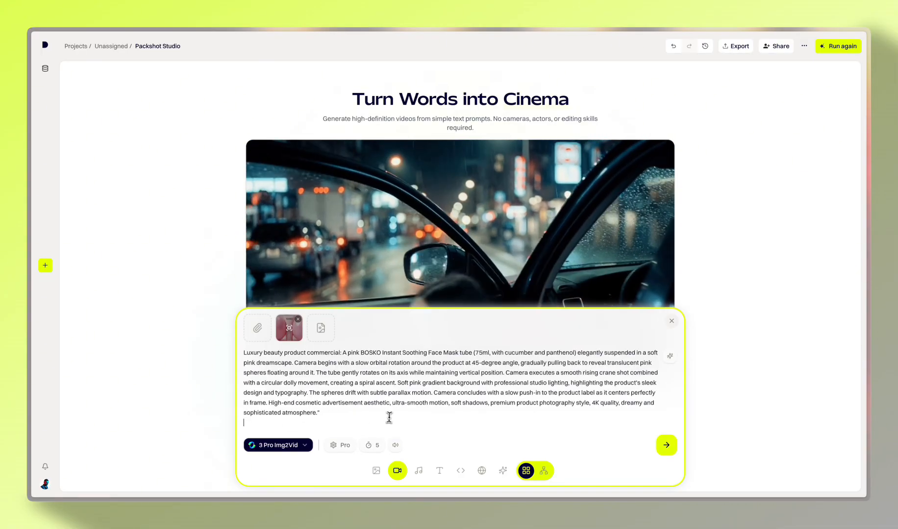
- Set the video duration to 7 seconds, enable audio generation and generate the video
{"action": "left_click", "coordinate": [348, 448]}
{"action": "left_click", "coordinate": [367, 448]}
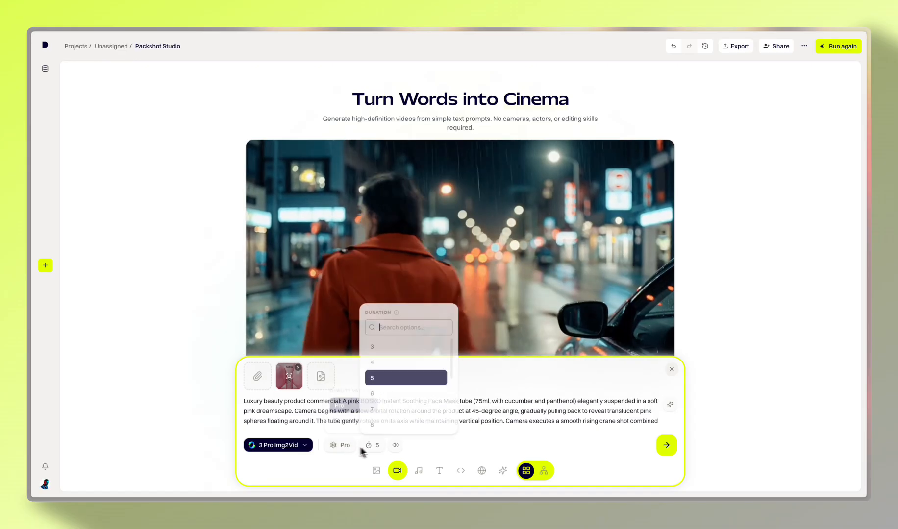
{"action": "left_click", "coordinate": [389, 408]}
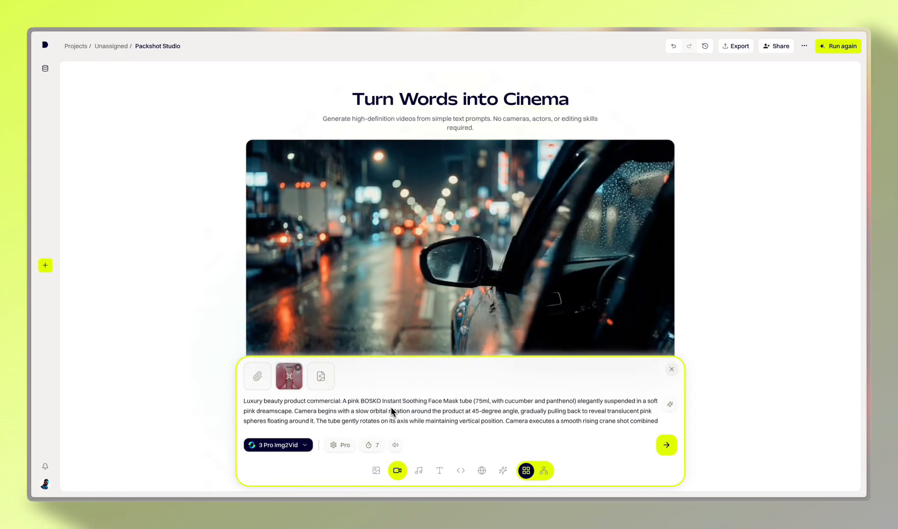
{"action": "left_click", "coordinate": [395, 445]}
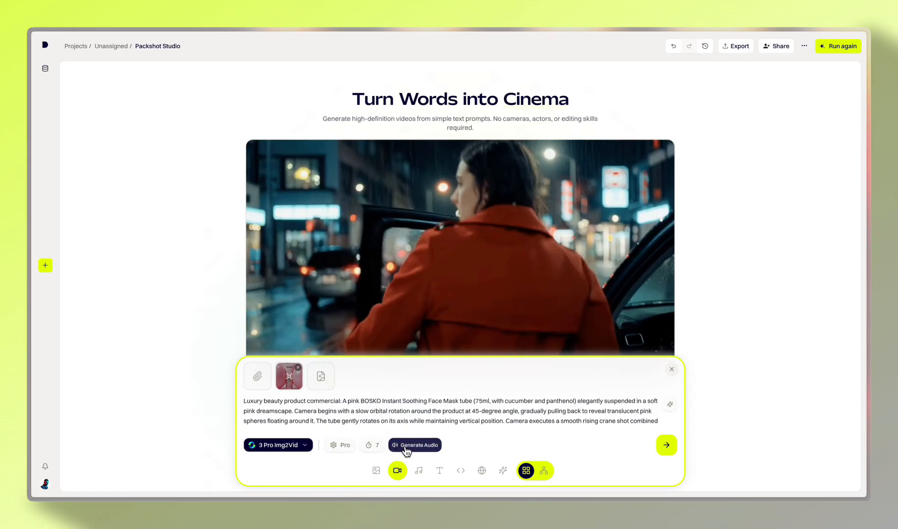
{"action": "left_click", "coordinate": [674, 447]}
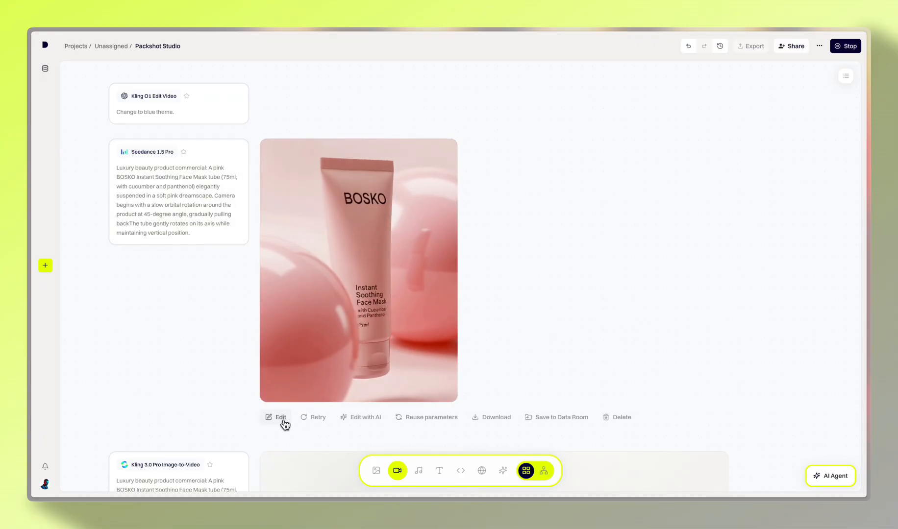
- Open the Seedance 1.5 Pro video of the BOSKO tube in the video editor
{"action": "left_click", "coordinate": [286, 423]}
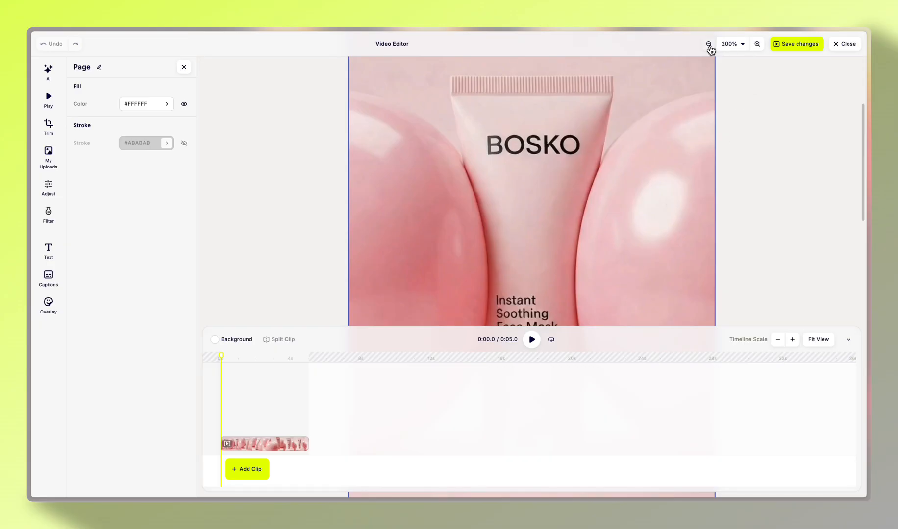
{"action": "left_click", "coordinate": [709, 44]}
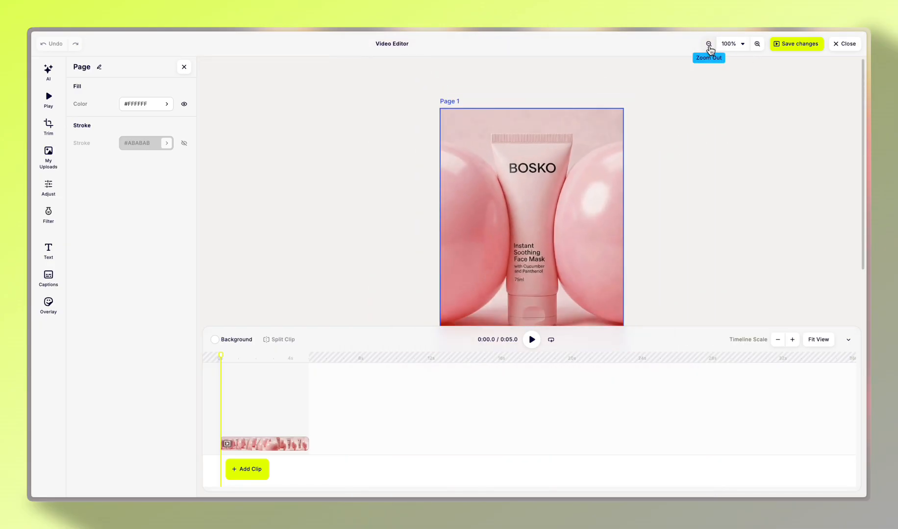
{"action": "left_click", "coordinate": [707, 43]}
{"action": "left_click", "coordinate": [757, 44]}
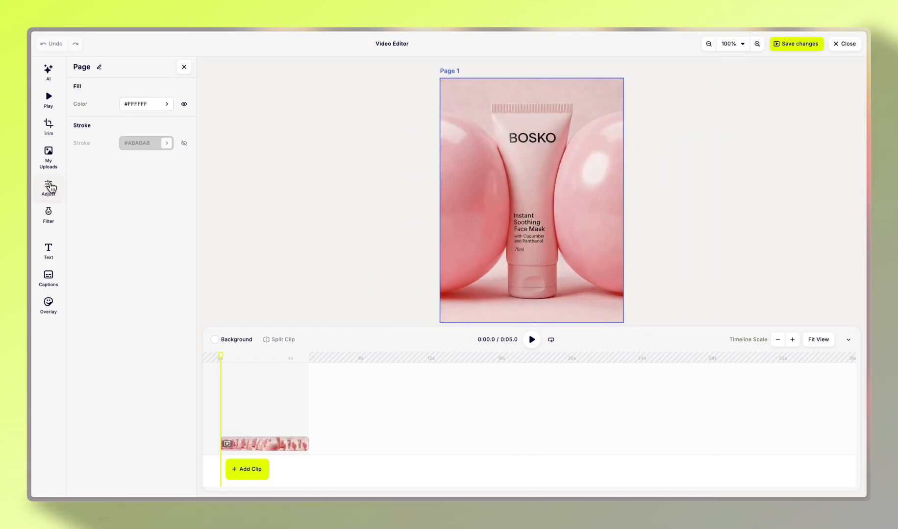
- Try a lower brightness on the video clip and reset the adjustments
{"action": "left_click", "coordinate": [587, 177]}
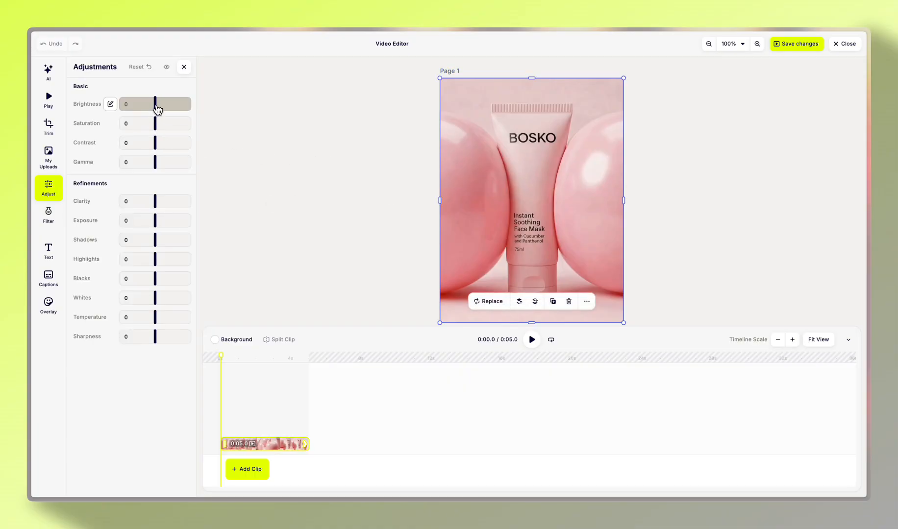
{"action": "left_click_drag", "start_coordinate": [157, 109], "coordinate": [146, 103]}
{"action": "left_click", "coordinate": [138, 68]}
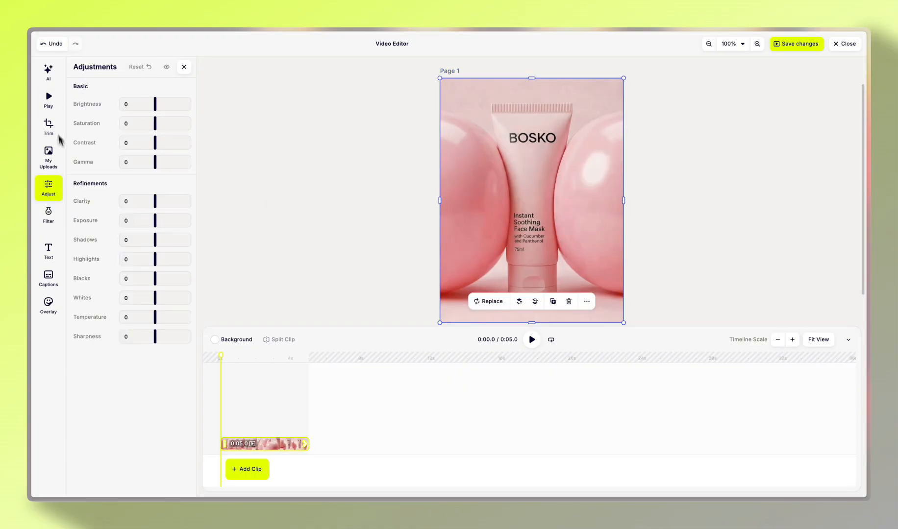
- Add the uploaded DFIRST logo to the video, shrink it and place it centred near the bottom of the frame
{"action": "left_click", "coordinate": [56, 163]}
{"action": "left_click_drag", "start_coordinate": [100, 111], "coordinate": [616, 141]}
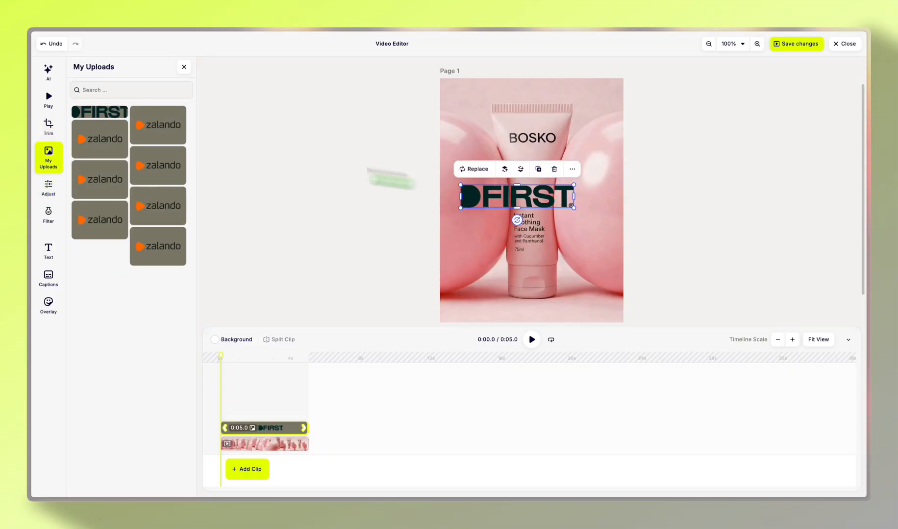
{"action": "left_click", "coordinate": [62, 126]}
{"action": "left_click", "coordinate": [564, 199]}
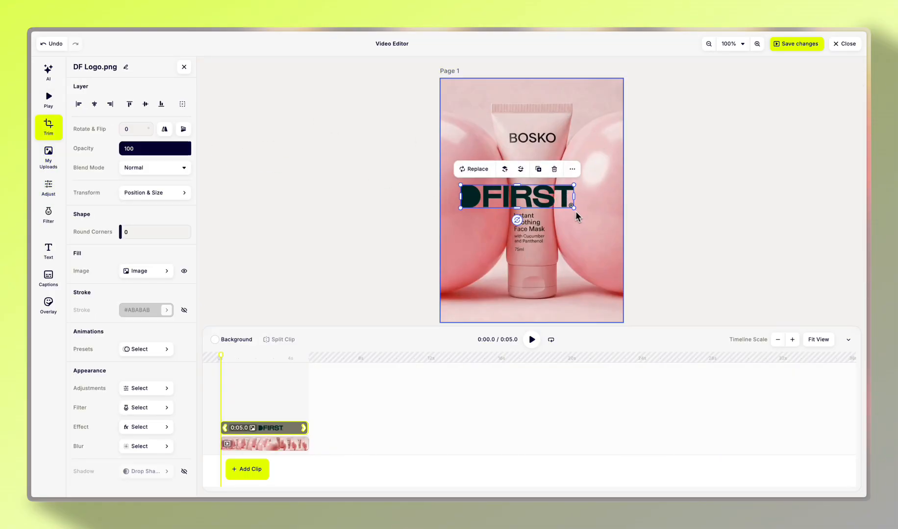
{"action": "left_click_drag", "start_coordinate": [574, 208], "coordinate": [523, 212]}
{"action": "left_click_drag", "start_coordinate": [546, 314], "coordinate": [542, 310]}
- Preview the video with the logo overlay and save the changes
{"action": "left_click", "coordinate": [530, 341]}
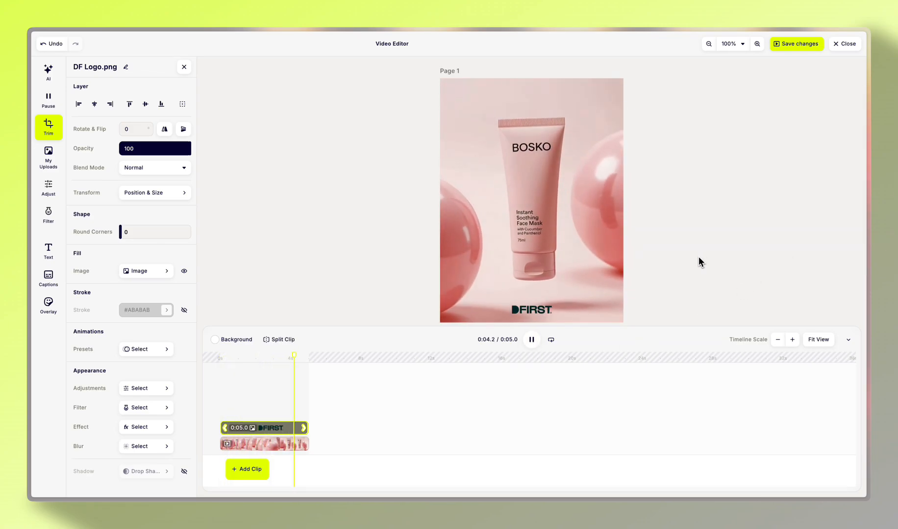
{"action": "left_click", "coordinate": [536, 344]}
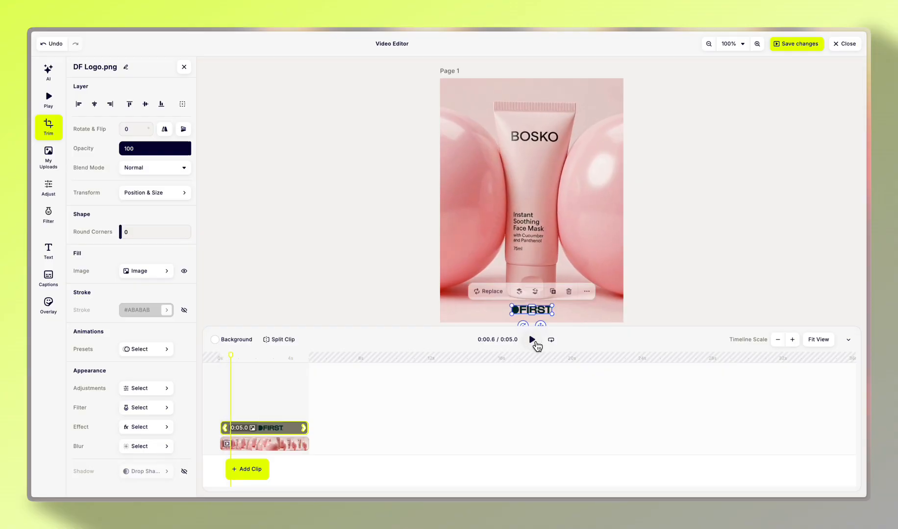
{"action": "left_click", "coordinate": [791, 46]}
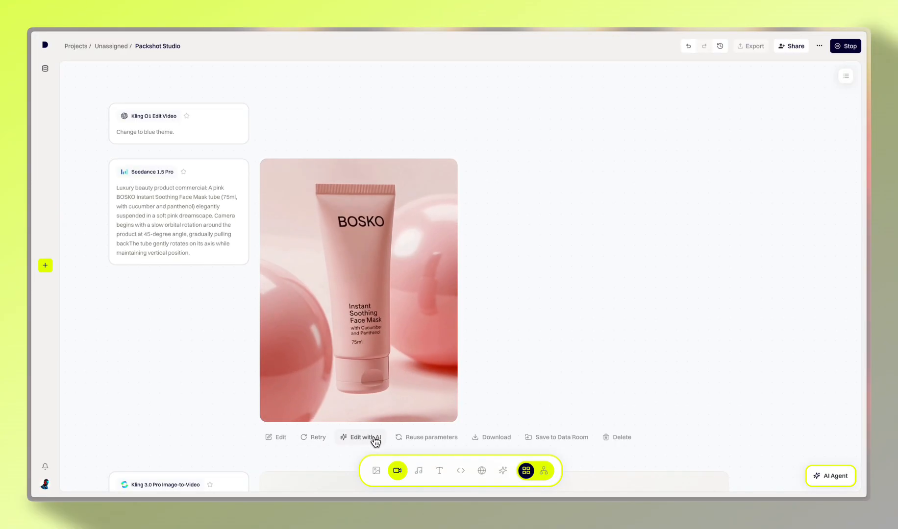
- Edit the BOSKO video with AI using the O1 Edit model and the prompt "Change to blue theme", and generate it
{"action": "left_click", "coordinate": [374, 438]}
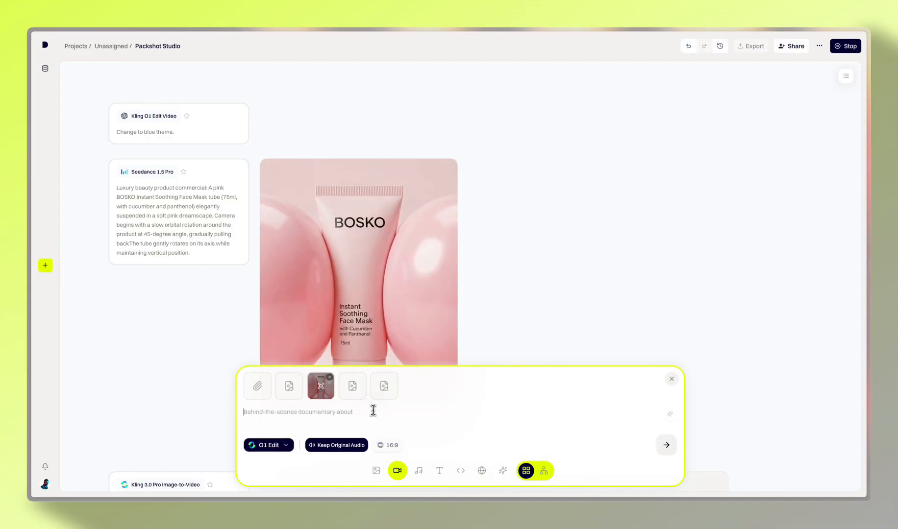
{"action": "type", "text": "change to blue "}
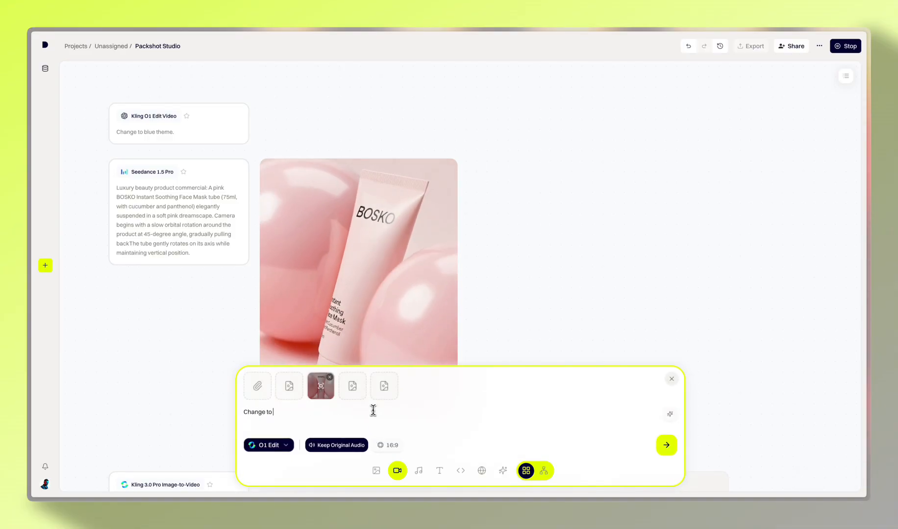
{"action": "type", "text": "theme"}
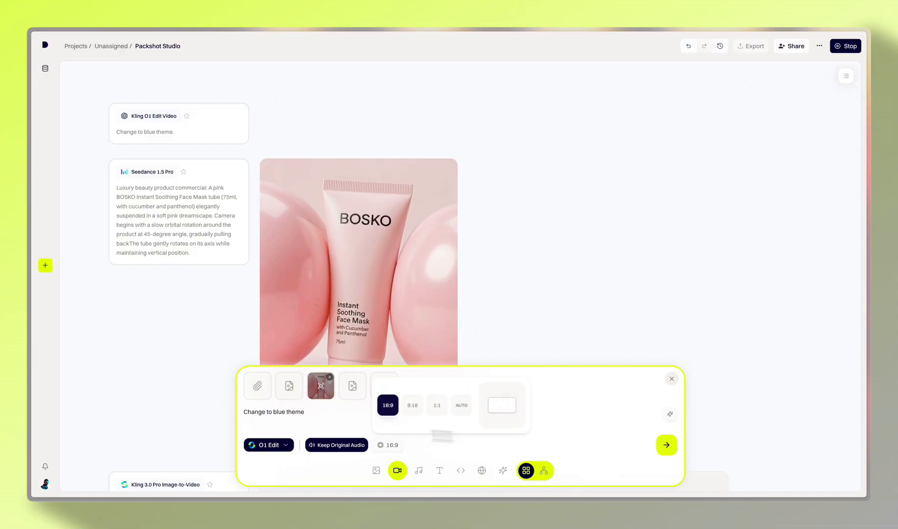
{"action": "left_click", "coordinate": [666, 444]}
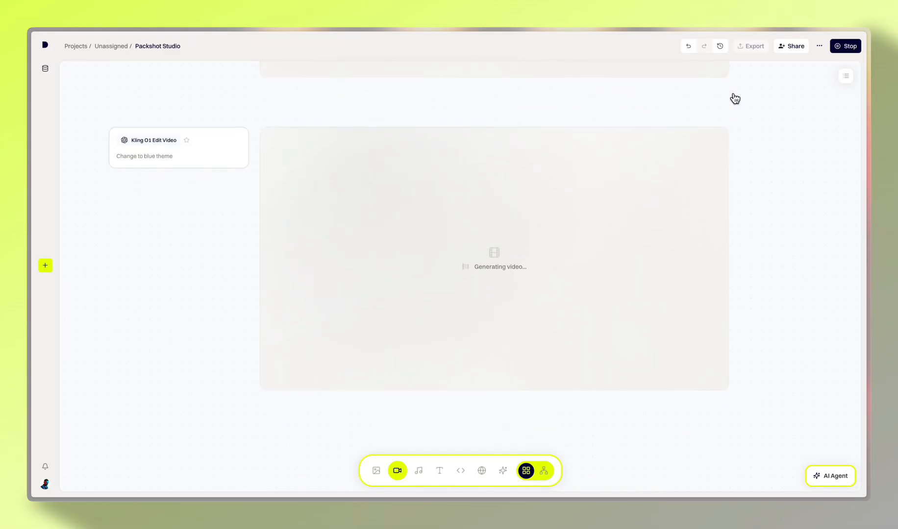
- Generate text with the prompt "Help me write Instagram posts about it. Table format." from the packshot description and review the enlarged answer
{"action": "type", "text": "me"}
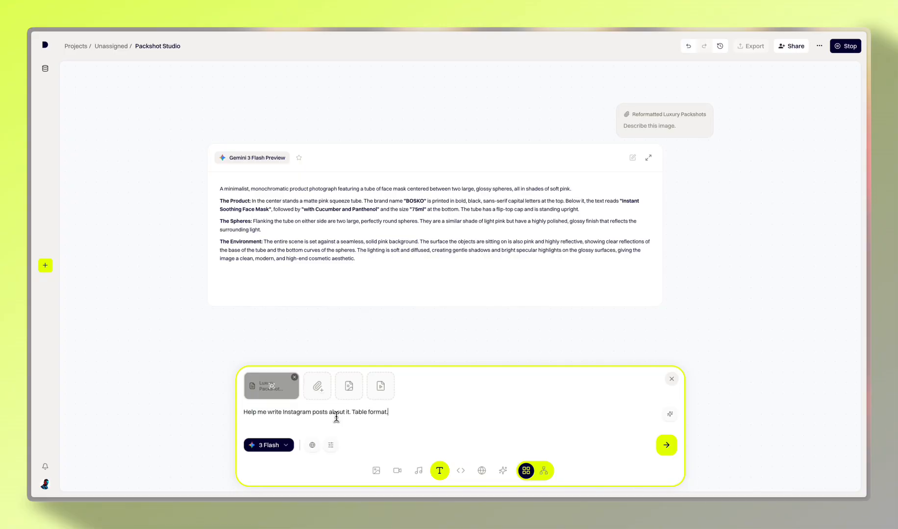
{"action": "left_click", "coordinate": [663, 446]}
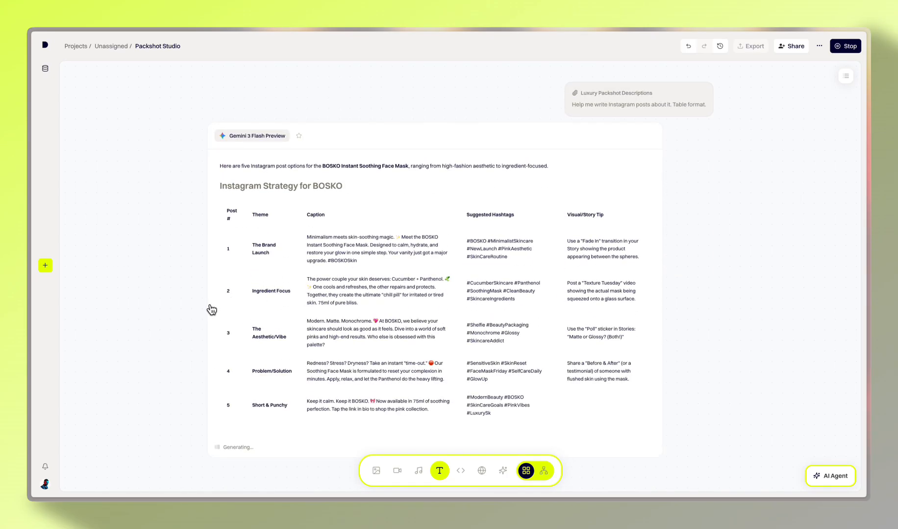
{"action": "left_click", "coordinate": [650, 68]}
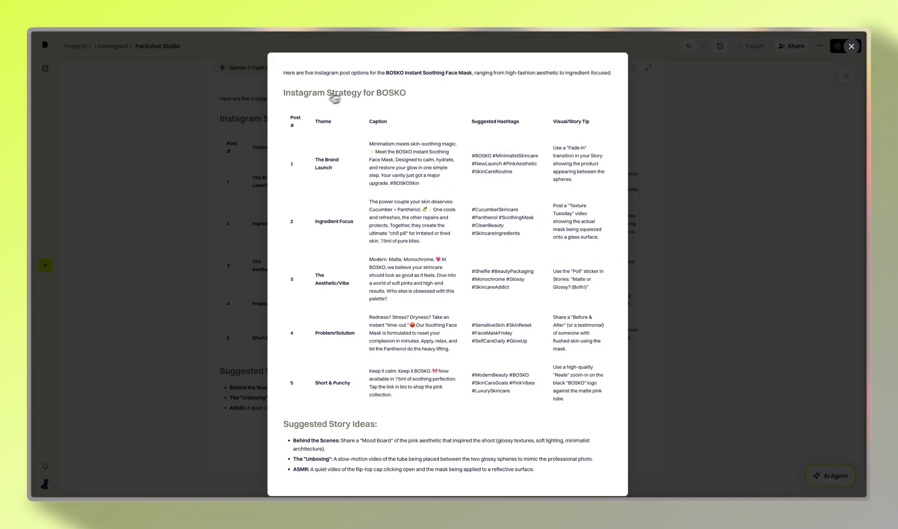
{"action": "left_click", "coordinate": [829, 177]}
{"action": "scroll", "coordinate": [601, 231], "scroll_direction": "down", "scroll_amount": 3}
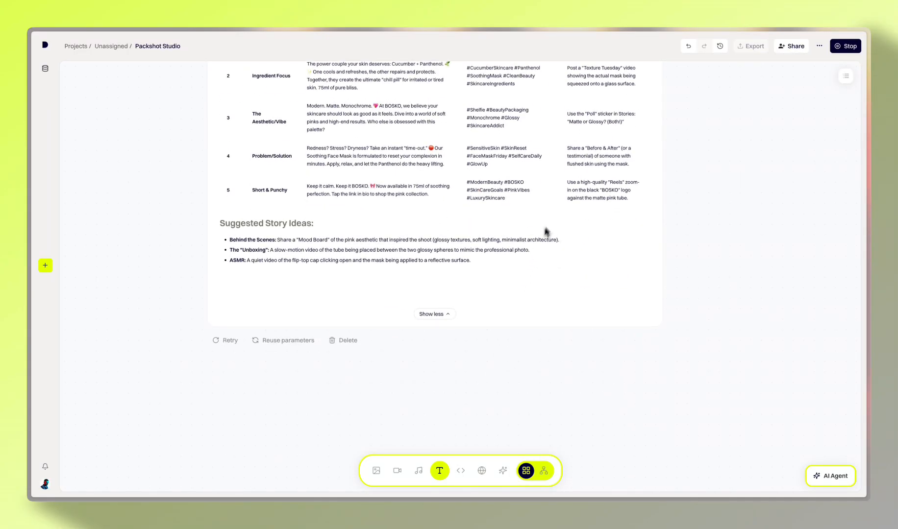
{"action": "scroll", "coordinate": [546, 230], "scroll_direction": "up", "scroll_amount": 3}
- Switch to the node workflow view and enlarge the Instagram strategy node so its table is readable
{"action": "left_click", "coordinate": [544, 471]}
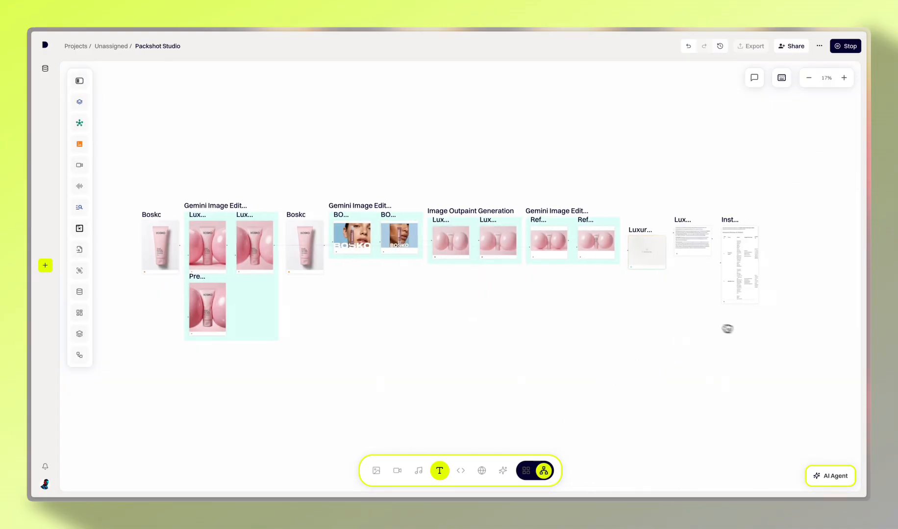
{"action": "scroll", "coordinate": [566, 370], "scroll_direction": "down", "scroll_amount": 2}
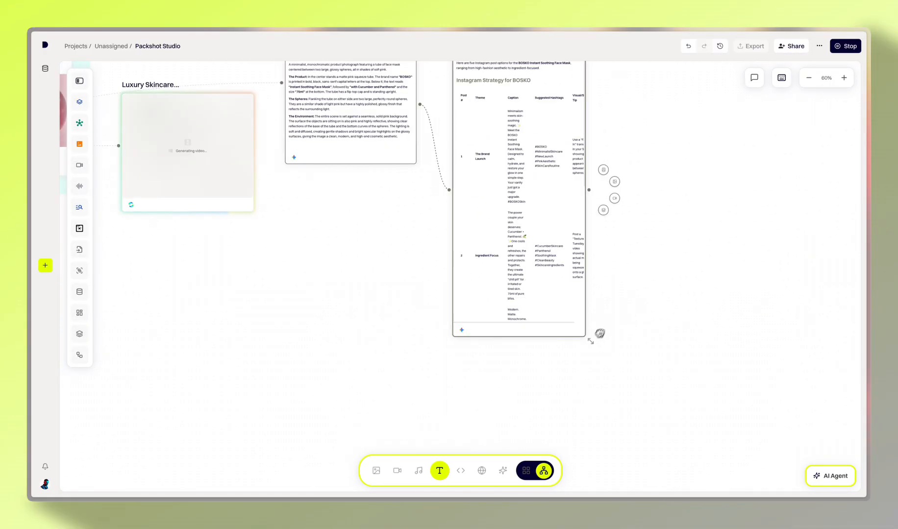
{"action": "left_click_drag", "start_coordinate": [598, 333], "coordinate": [675, 366]}
{"action": "scroll", "coordinate": [742, 240], "scroll_direction": "up", "scroll_amount": 5}
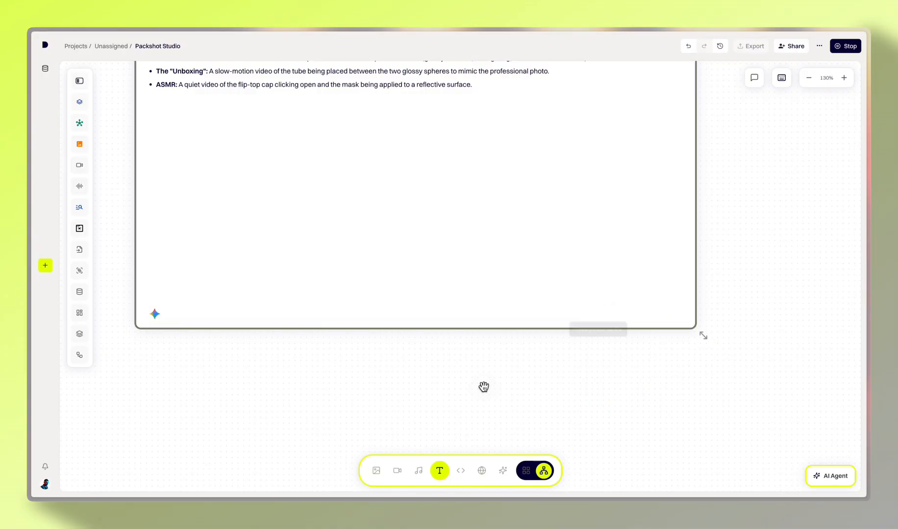
- Generate text for the attached packshot with the prompt "Help me write a 10-second music commercial about this product."
{"action": "left_click", "coordinate": [526, 471]}
{"action": "left_click", "coordinate": [440, 471]}
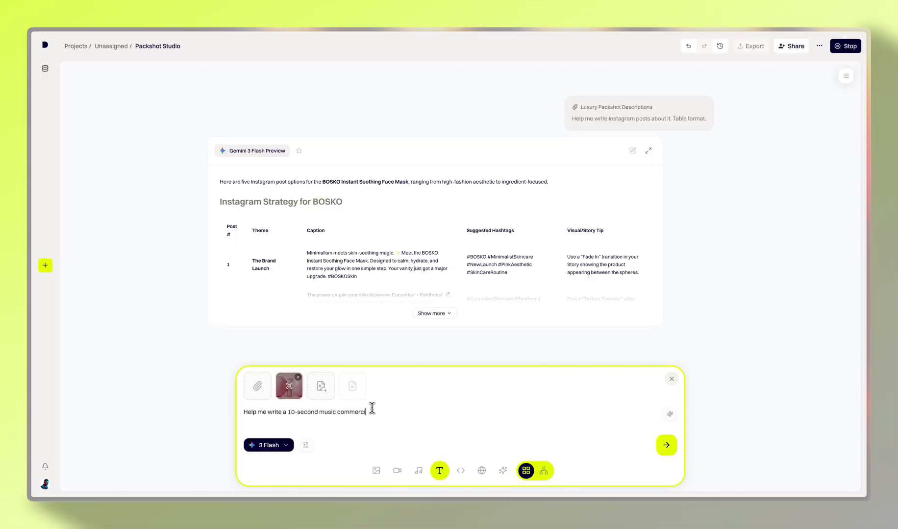
{"action": "type", "text": "Help me write a 10-second music commercial about this product."}
{"action": "key", "text": "Return"}
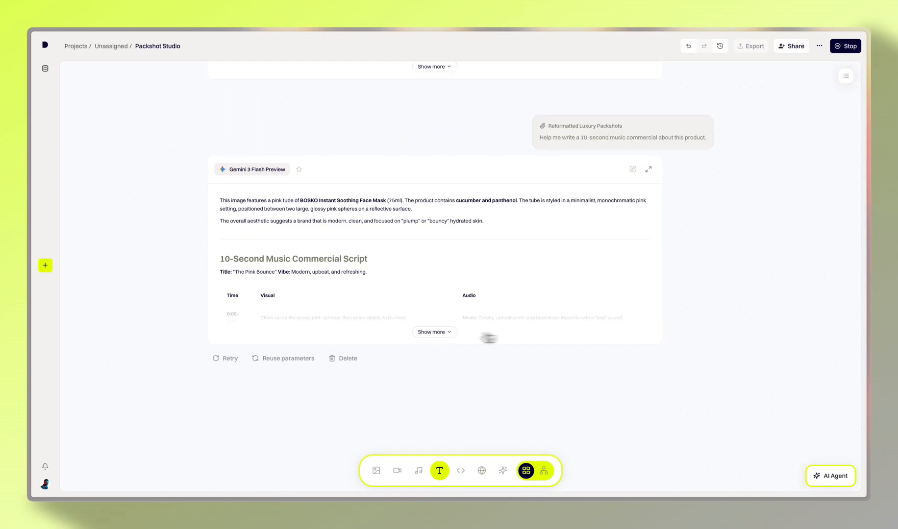
- Choose the ElevenLabs Music model for audio, paste the copied prompt and generate the track
{"action": "left_click", "coordinate": [418, 470]}
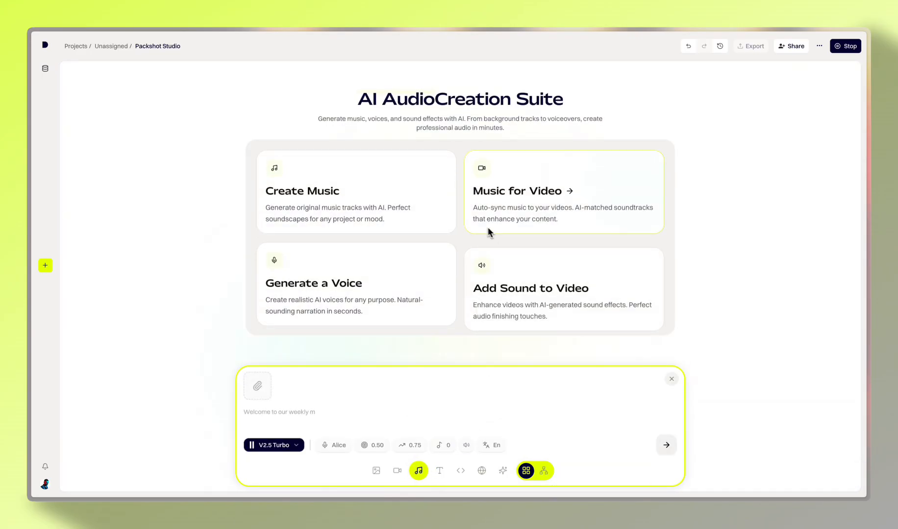
{"action": "left_click", "coordinate": [288, 446]}
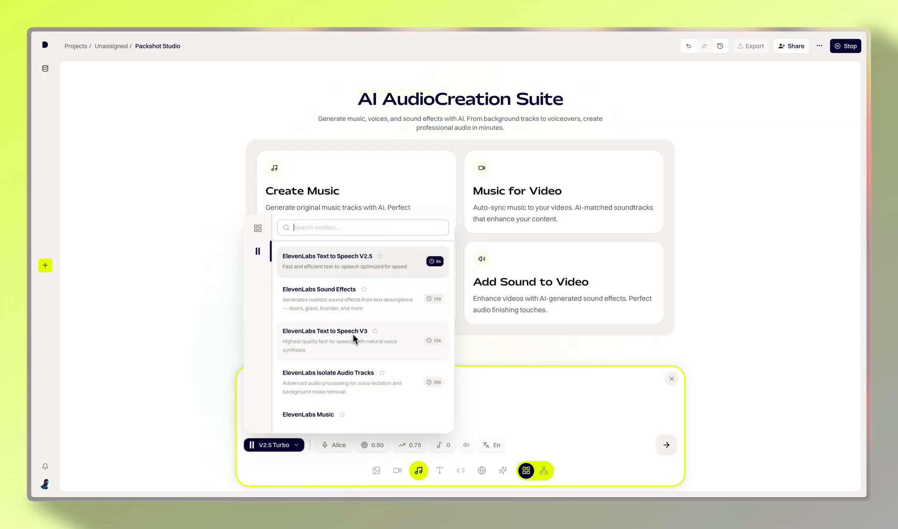
{"action": "left_click", "coordinate": [355, 415]}
{"action": "key", "text": "ctrl+v"}
{"action": "key", "text": "Return"}
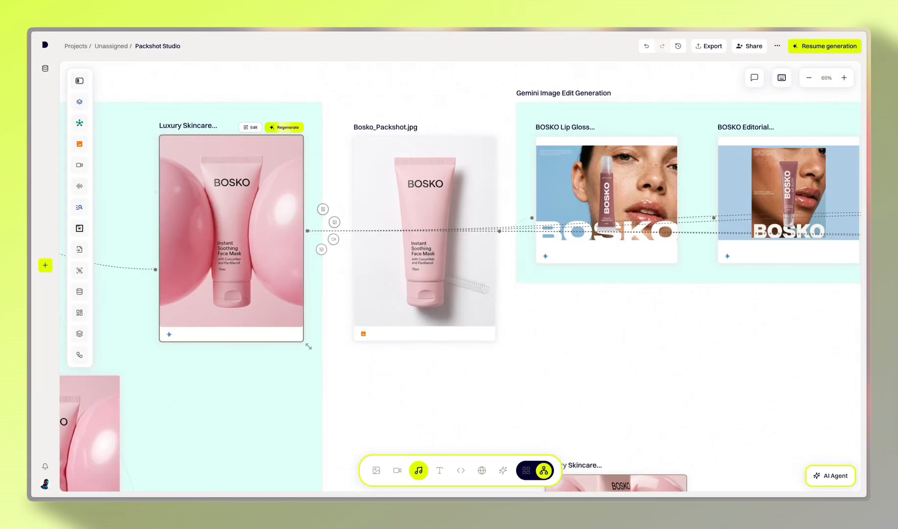
- Ask the AI Agent about the Luxury Skincare Packshot: "Create content for my Campaign Landing Page, for the attached product."
{"action": "left_click", "coordinate": [824, 476]}
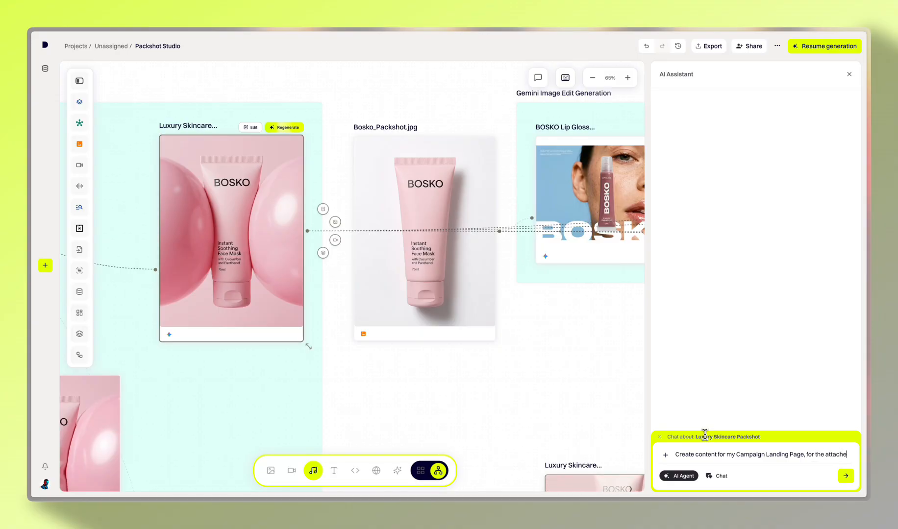
{"action": "type", "text": "d product."}
{"action": "key", "text": "Return"}
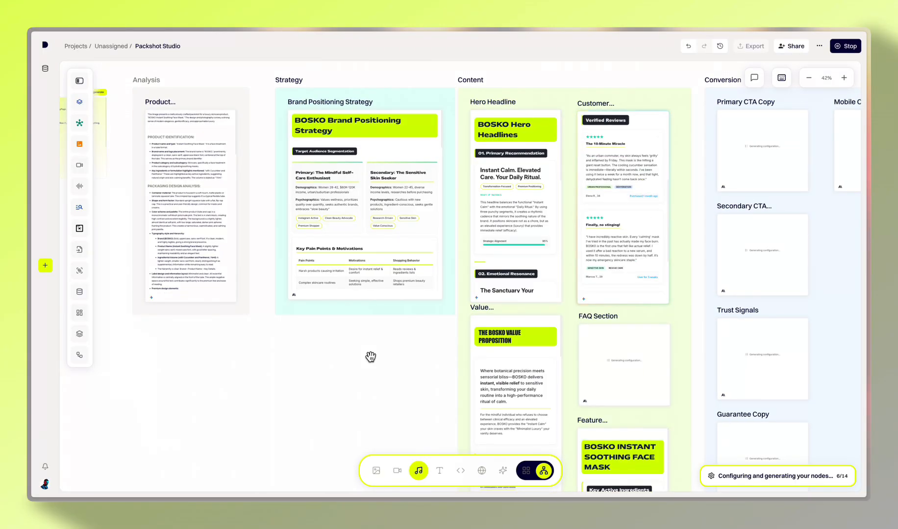
- Examine the generated landing page content nodes, reading the value proposition and the product benefits copy at full size
{"action": "left_click", "coordinate": [623, 281]}
{"action": "scroll", "coordinate": [509, 262], "scroll_direction": "down", "scroll_amount": 8}
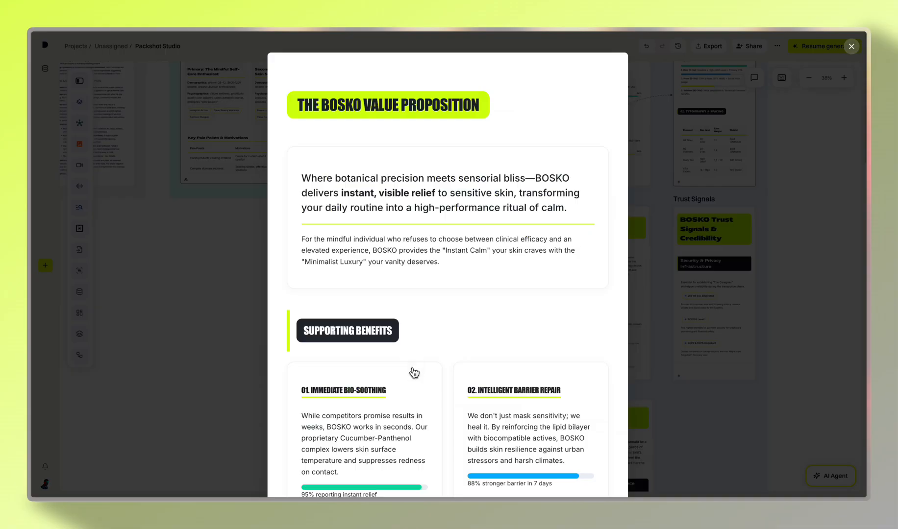
{"action": "scroll", "coordinate": [483, 239], "scroll_direction": "down", "scroll_amount": 10}
{"action": "scroll", "coordinate": [421, 271], "scroll_direction": "down", "scroll_amount": 5}
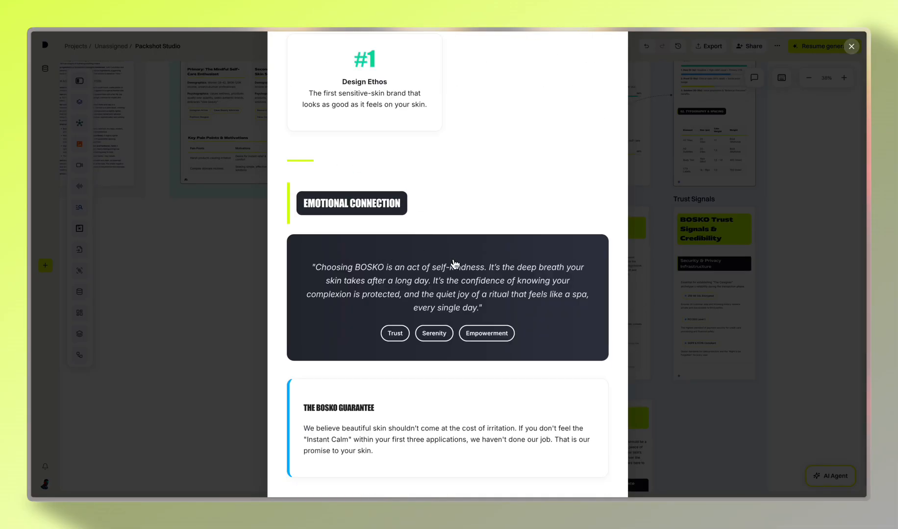
{"action": "left_click", "coordinate": [236, 305]}
{"action": "left_click", "coordinate": [527, 278]}
{"action": "scroll", "coordinate": [527, 278], "scroll_direction": "down", "scroll_amount": 15}
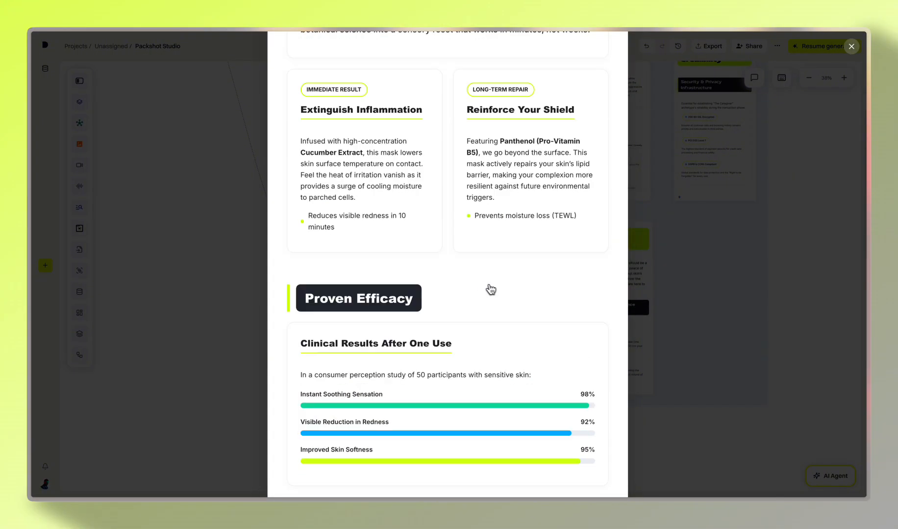
{"action": "key", "text": "Escape"}
{"action": "left_click_drag", "start_coordinate": [691, 253], "coordinate": [783, 267]}
- Look through the project's image results and the video, audio, text, code and research generation pages
{"action": "scroll", "coordinate": [783, 267], "scroll_direction": "down", "scroll_amount": 3}
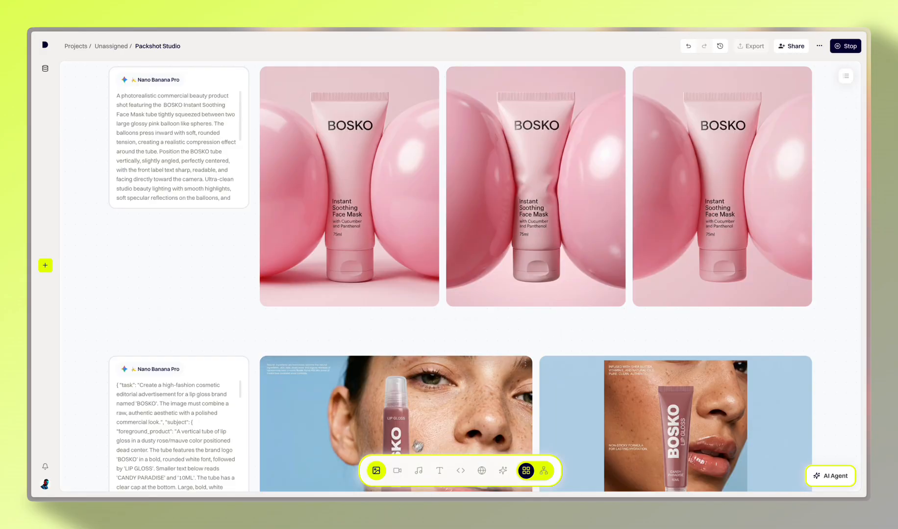
{"action": "left_click", "coordinate": [399, 470]}
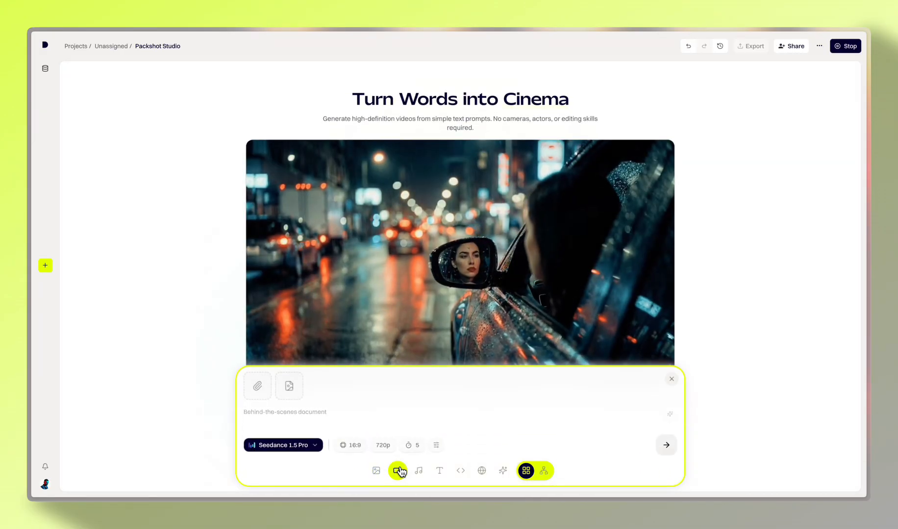
{"action": "left_click", "coordinate": [421, 472]}
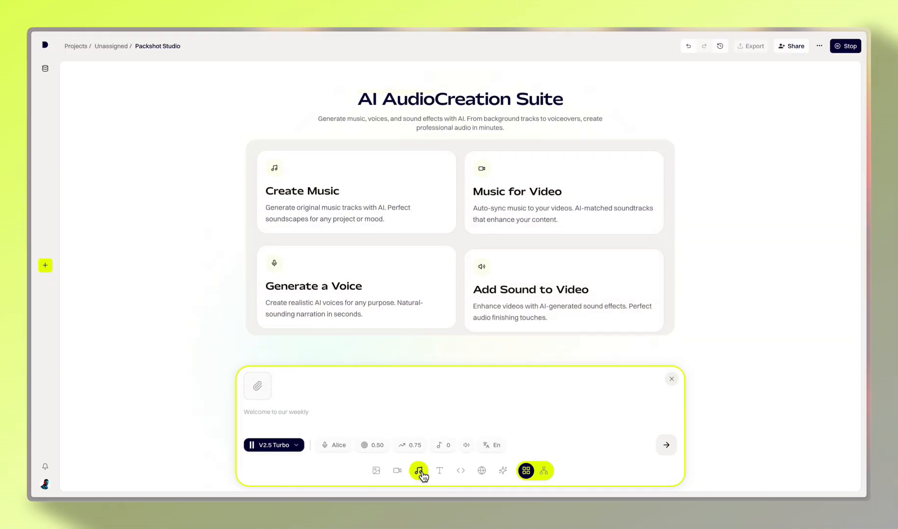
{"action": "left_click", "coordinate": [439, 472]}
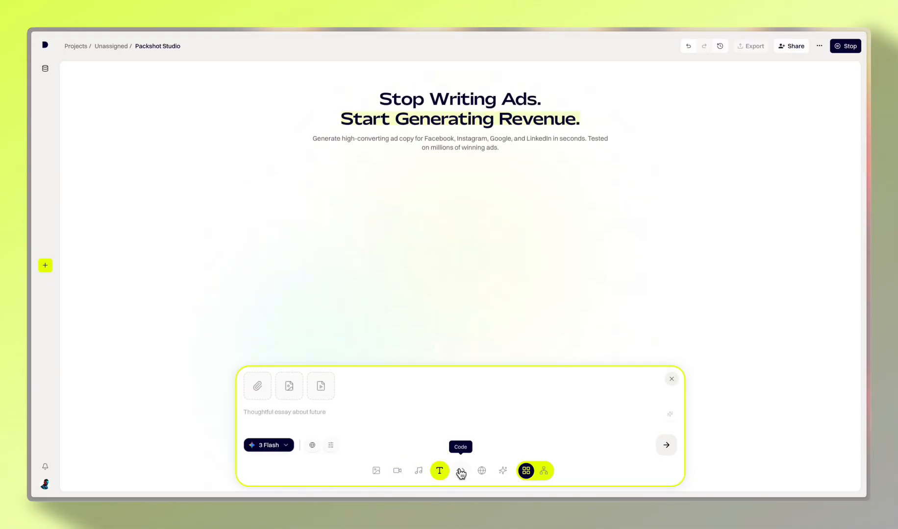
{"action": "left_click", "coordinate": [460, 472]}
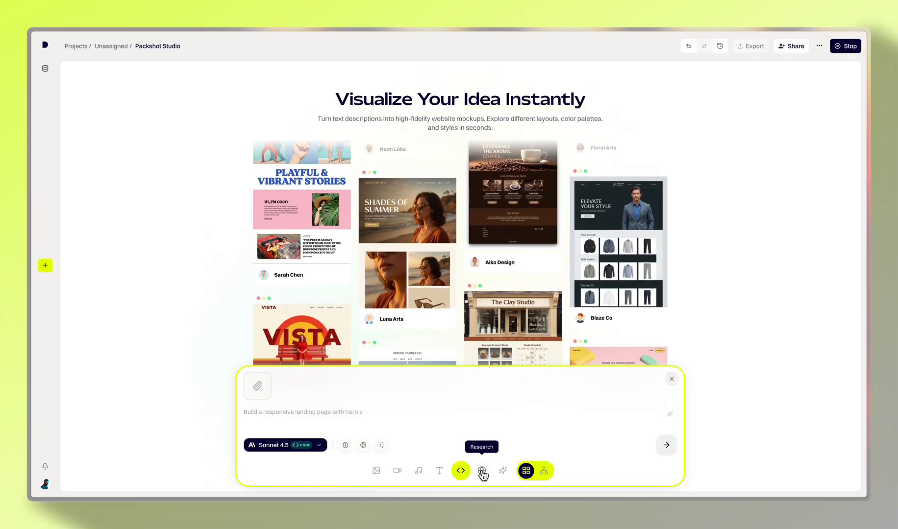
{"action": "left_click", "coordinate": [481, 472]}
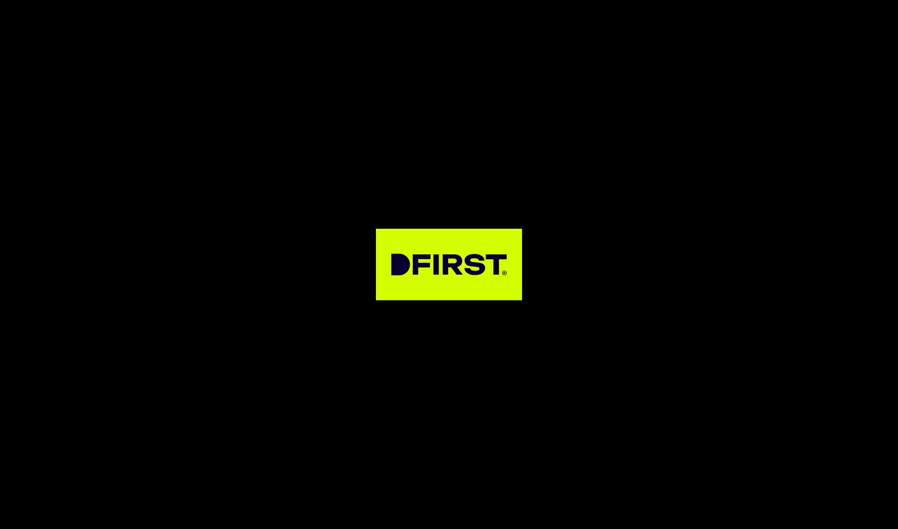